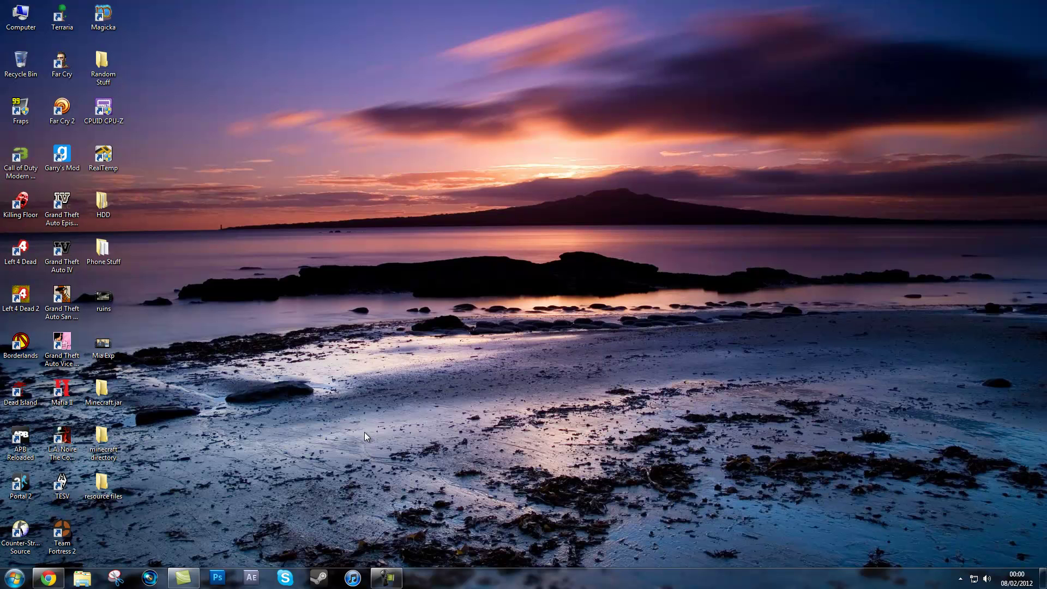
# Start the Minecraft launcher, view its launcher options with the force-update setting, and close the launcher without changing anything
pyautogui.rightClick(321, 583)
pyautogui.rightClick(321, 582)
pyautogui.rightClick(321, 582)
pyautogui.click(307, 341)
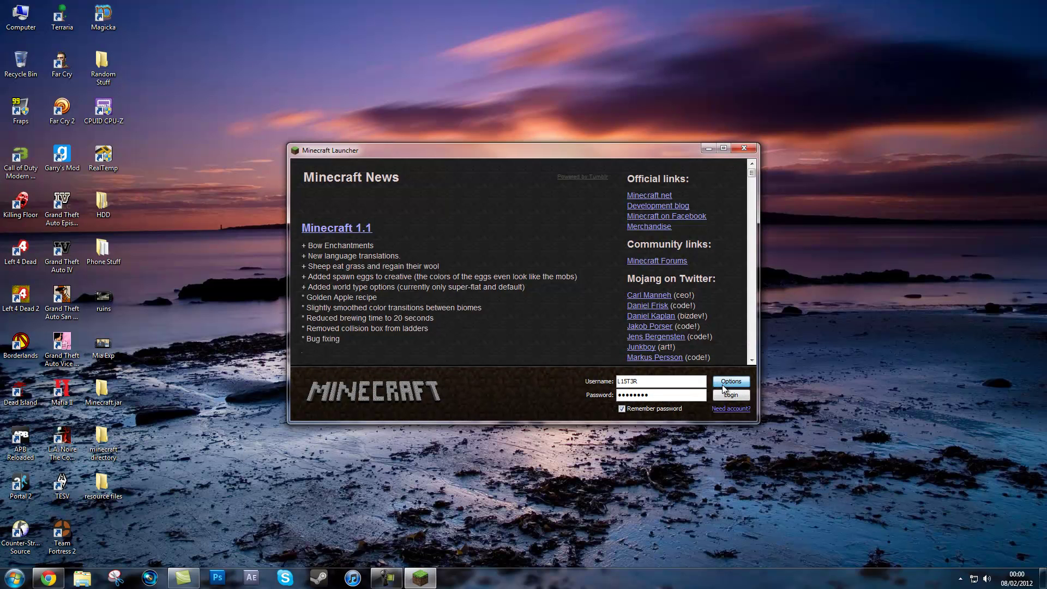
pyautogui.click(730, 381)
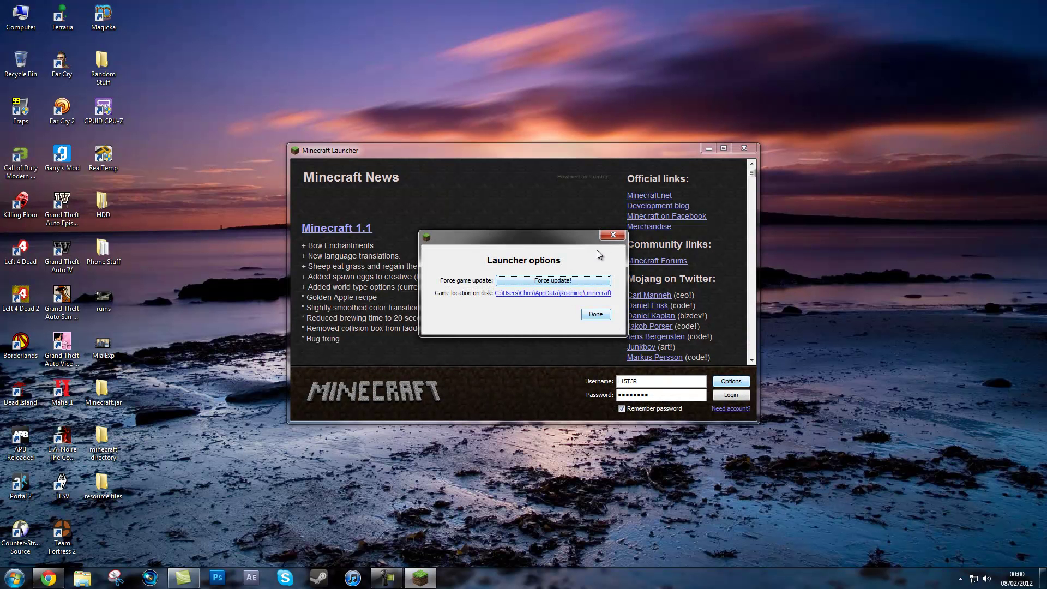
pyautogui.click(612, 235)
pyautogui.click(744, 148)
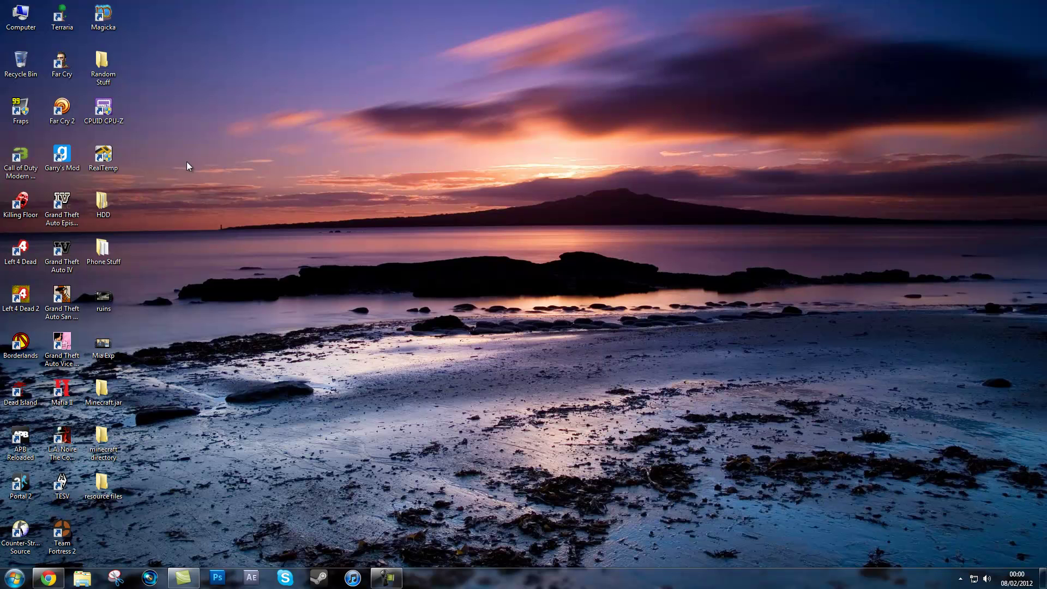
pyautogui.doubleClick(110, 78)
pyautogui.moveTo(375, 234); pyautogui.dragTo(414, 152)
pyautogui.doubleClick(385, 228)
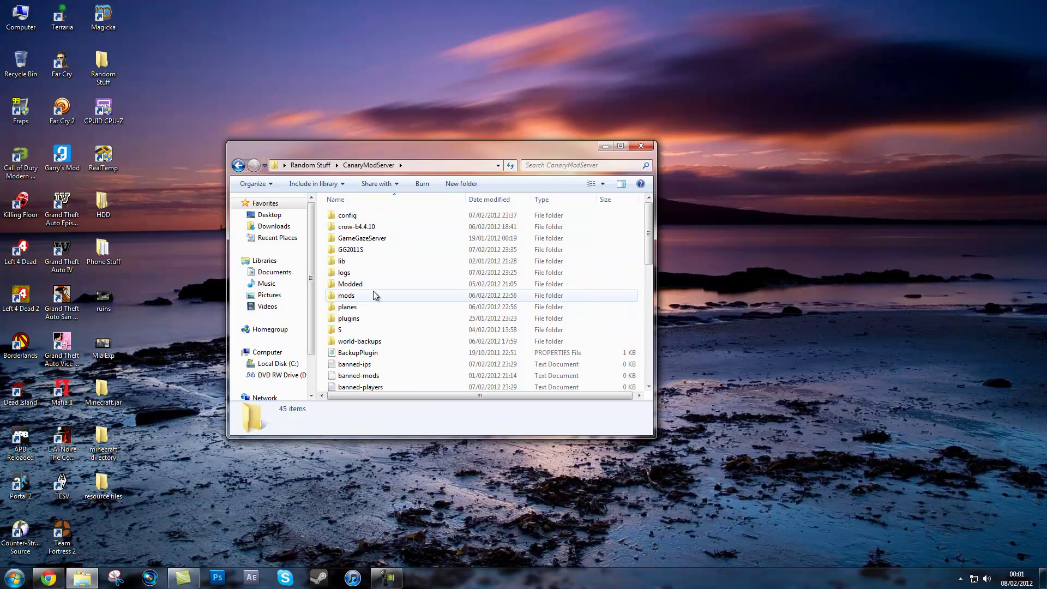
pyautogui.click(630, 149)
# Open the %appdata% folder and go to the texturepacks folder inside .minecraft
pyautogui.click(15, 580)
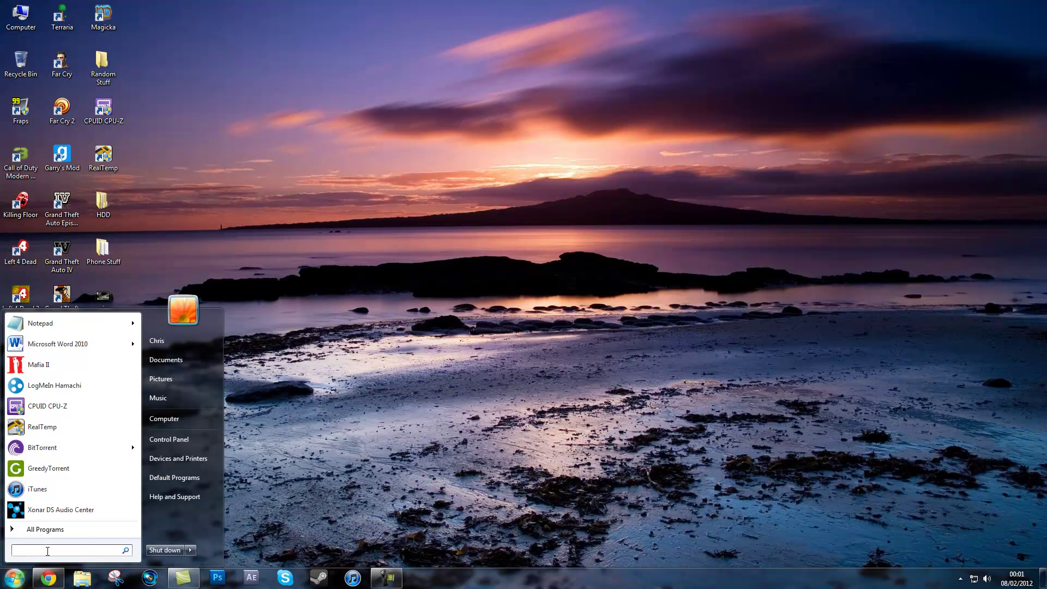
pyautogui.write('%appdata%')
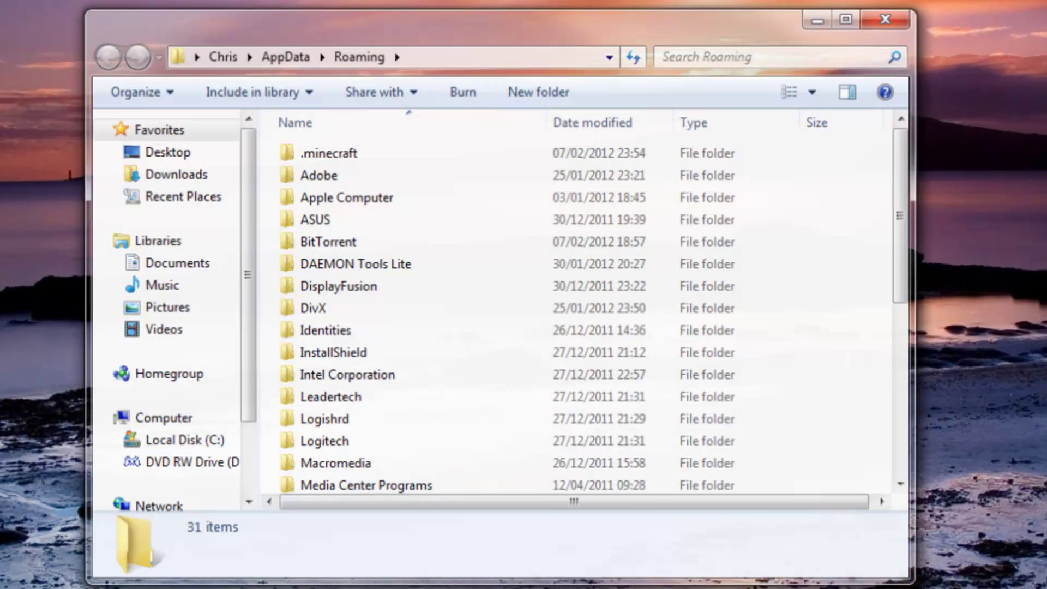
pyautogui.doubleClick(349, 147)
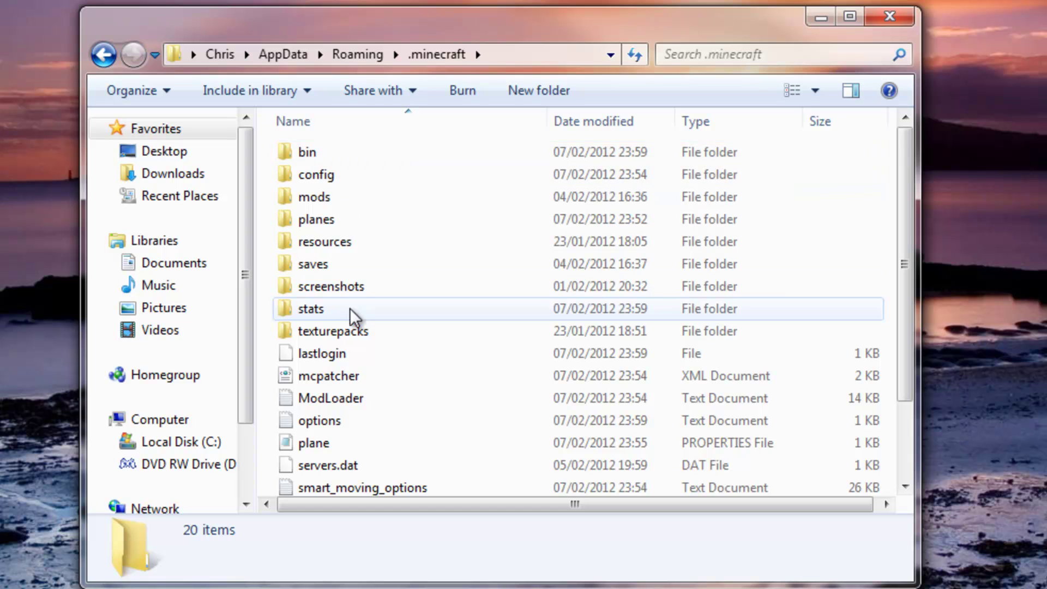
pyautogui.doubleClick(349, 330)
pyautogui.moveTo(467, 363); pyautogui.dragTo(466, 335)
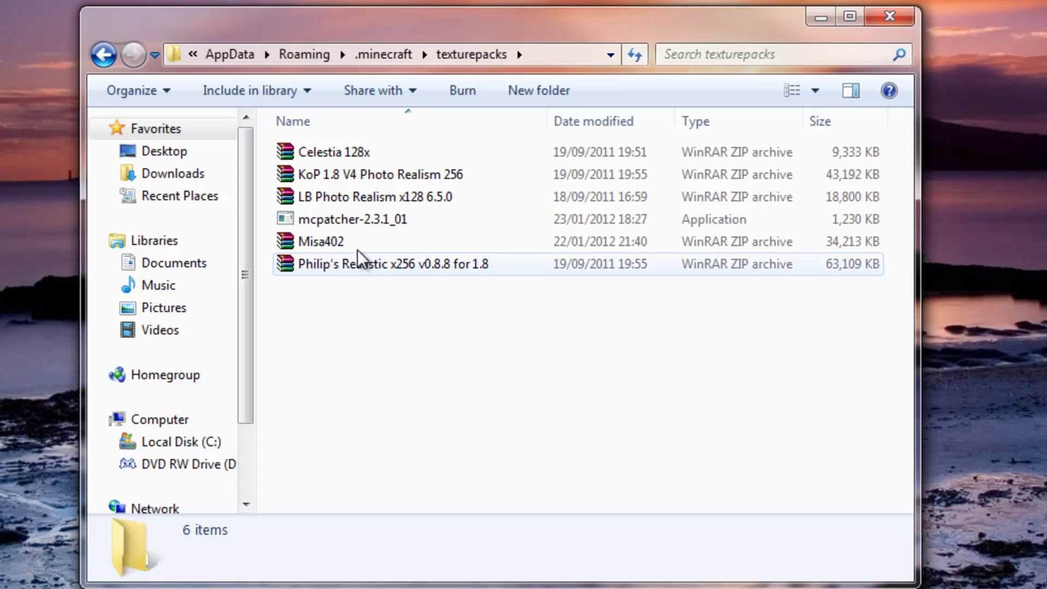
# Run mcpatcher-2.3.1_01, disable Better Grass, patch Minecraft with the remaining mods, and close the patcher
pyautogui.doubleClick(352, 221)
pyautogui.click(751, 311)
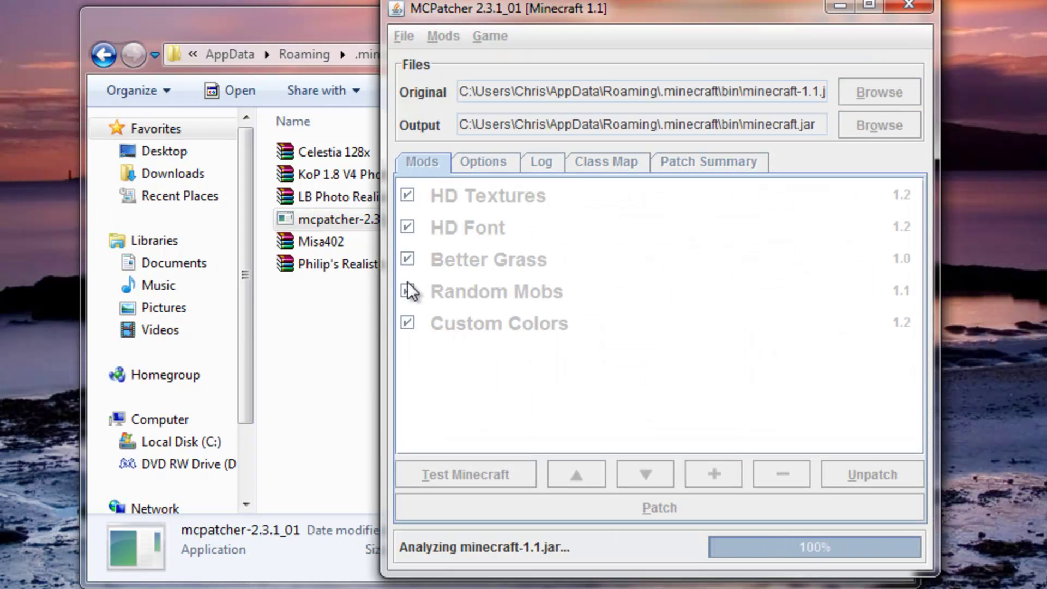
pyautogui.click(407, 260)
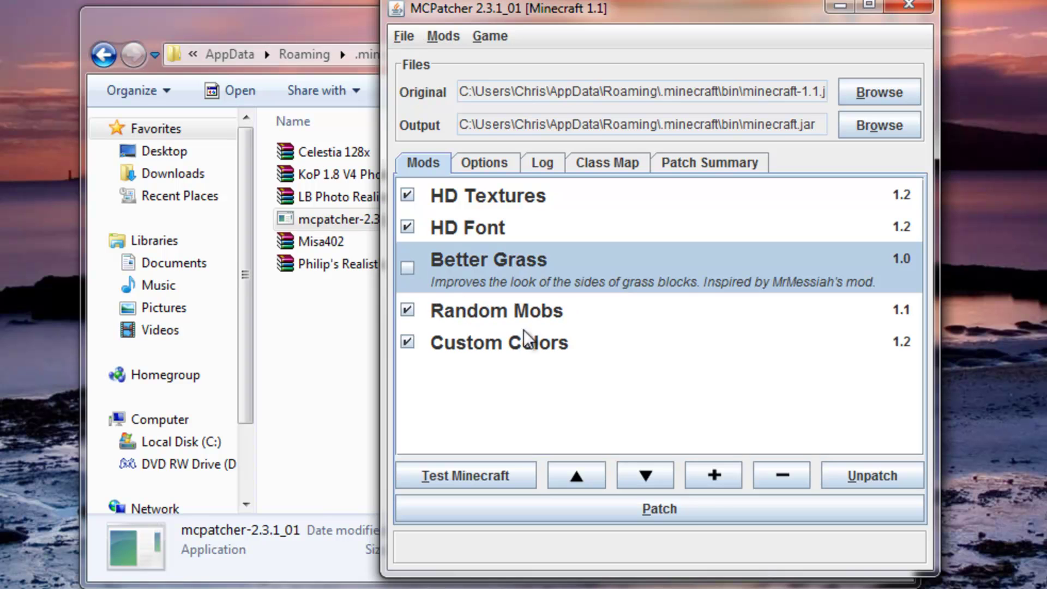
pyautogui.click(686, 509)
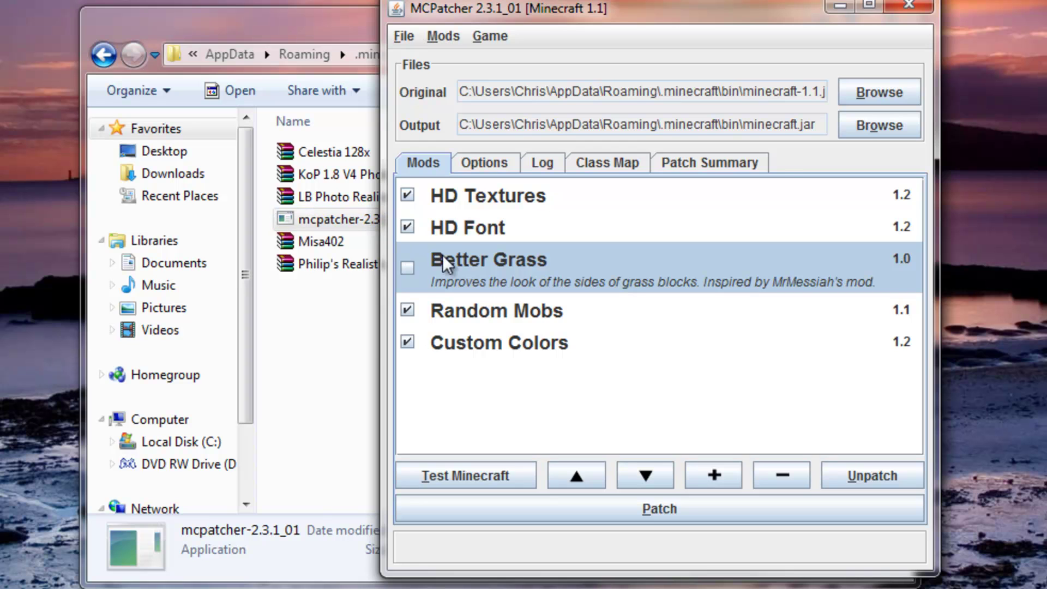
pyautogui.click(906, 9)
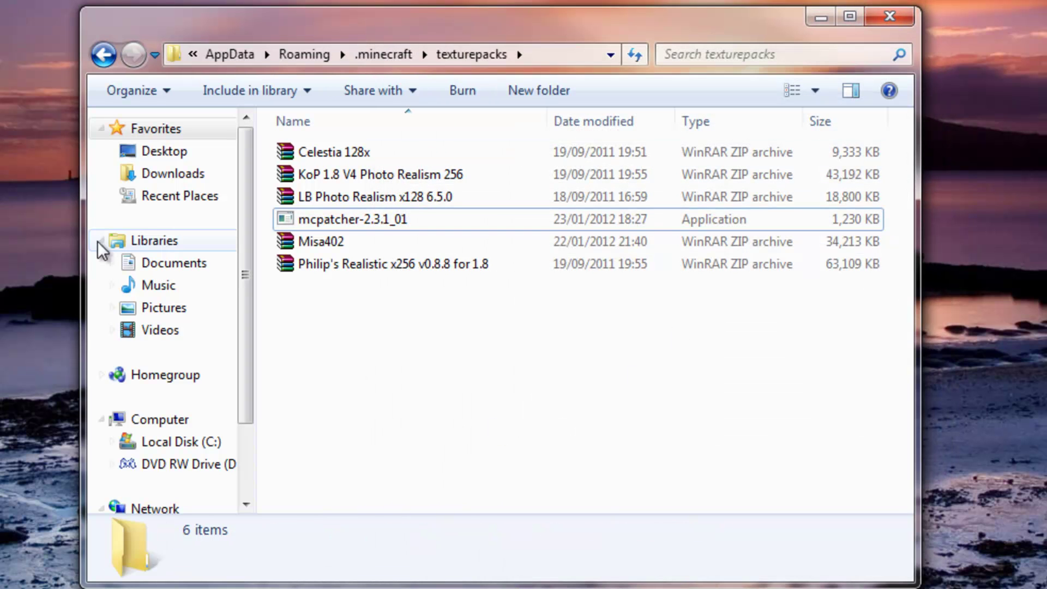
# Open the minecraft jar from the .minecraft bin folder with WinRAR archiver and minimize the bin folder window
pyautogui.click(102, 56)
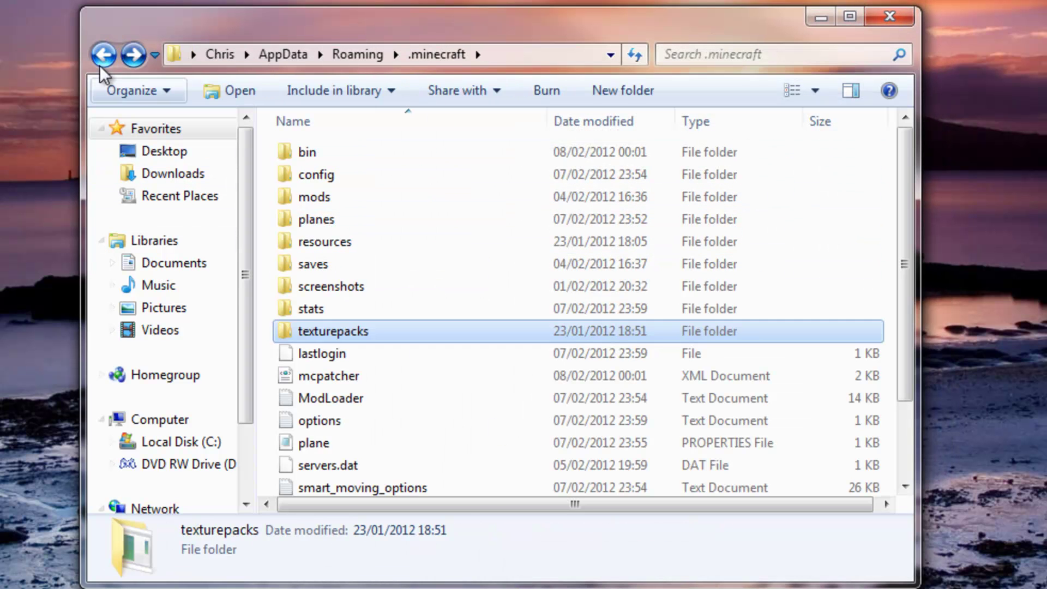
pyautogui.doubleClick(310, 151)
pyautogui.click(352, 333)
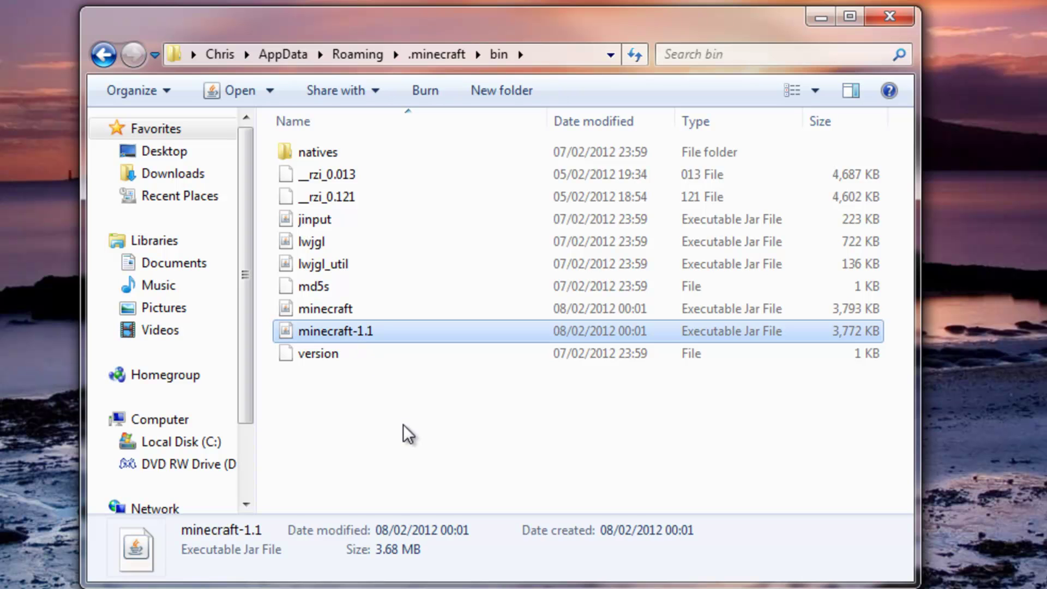
pyautogui.click(105, 55)
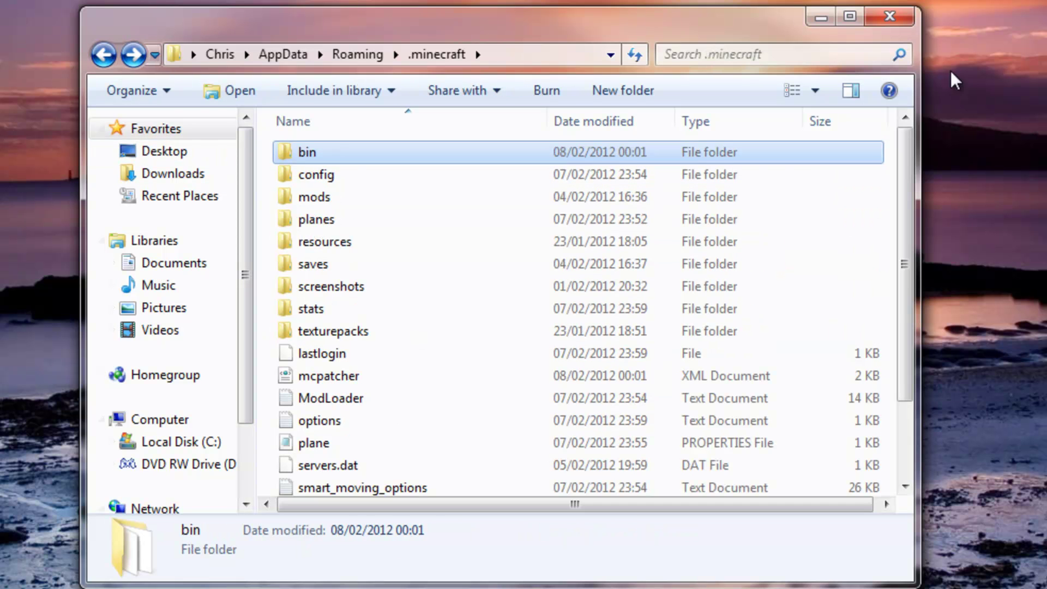
pyautogui.doubleClick(316, 151)
pyautogui.click(341, 309)
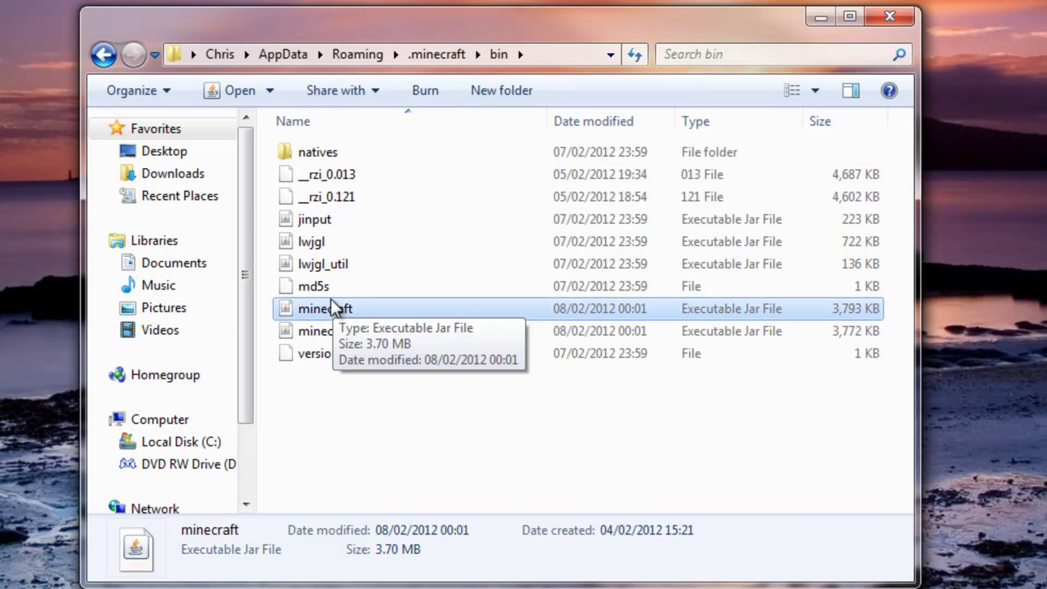
pyautogui.rightClick(298, 312)
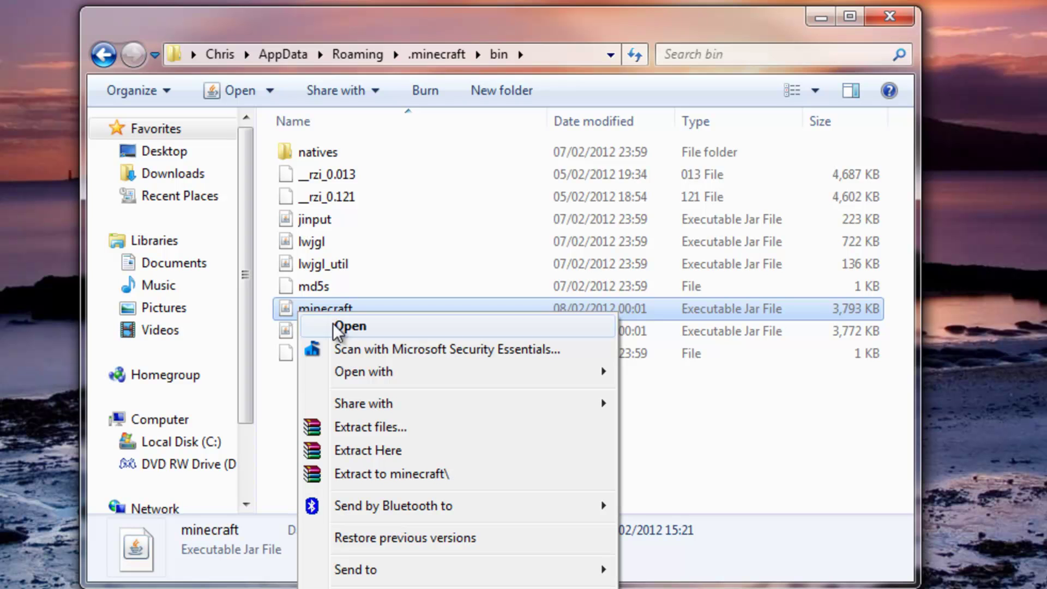
pyautogui.moveTo(443, 373)
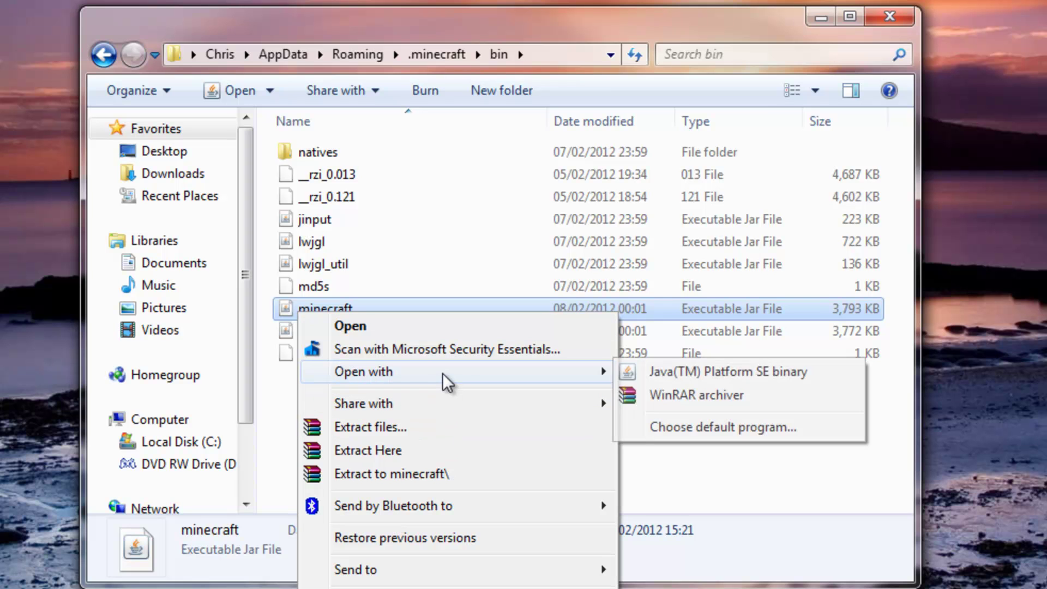
pyautogui.click(715, 395)
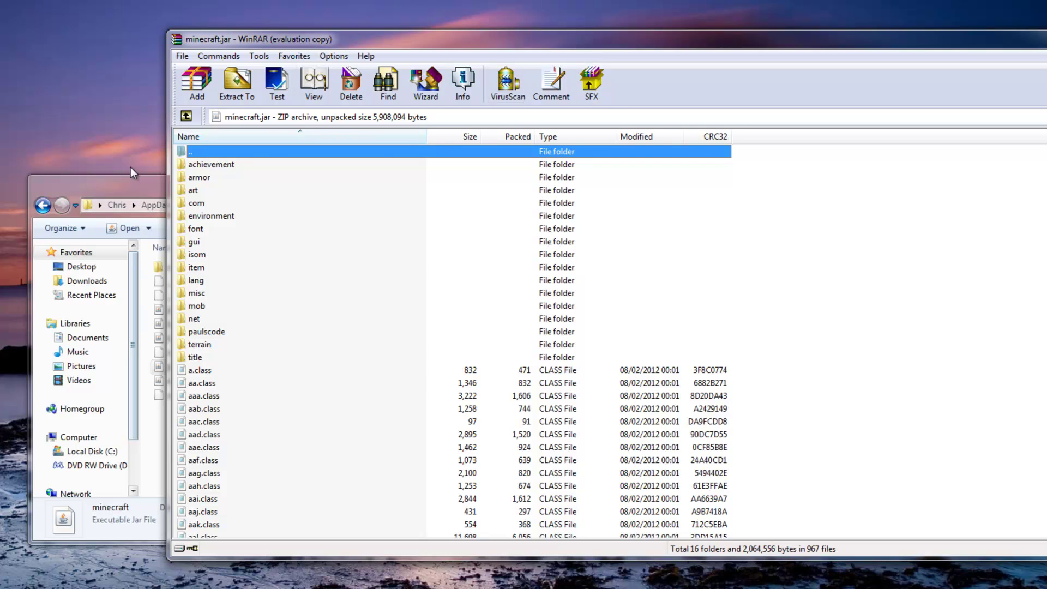
pyautogui.click(133, 180)
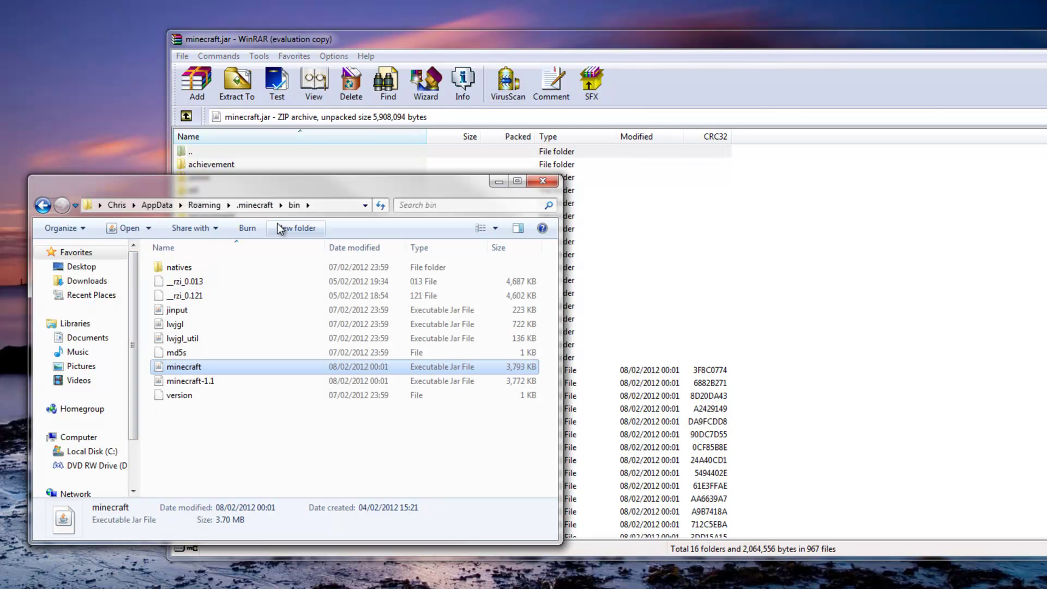
pyautogui.click(497, 183)
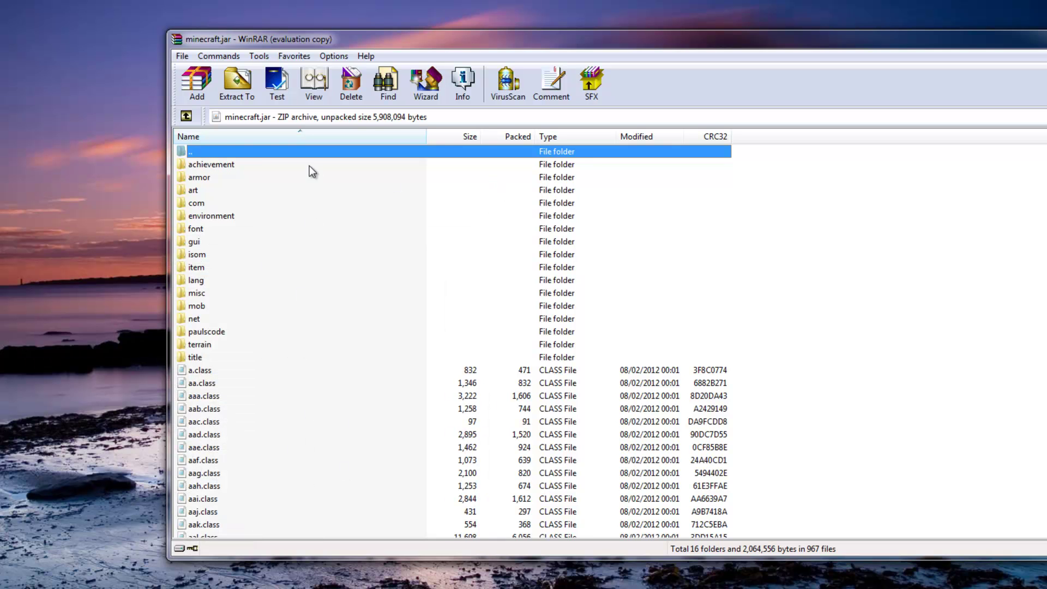
# Add all contents of the desktop Minecraft.jar folder to the minecraft.jar archive with add and replace, and close both windows
pyautogui.click(377, 588)
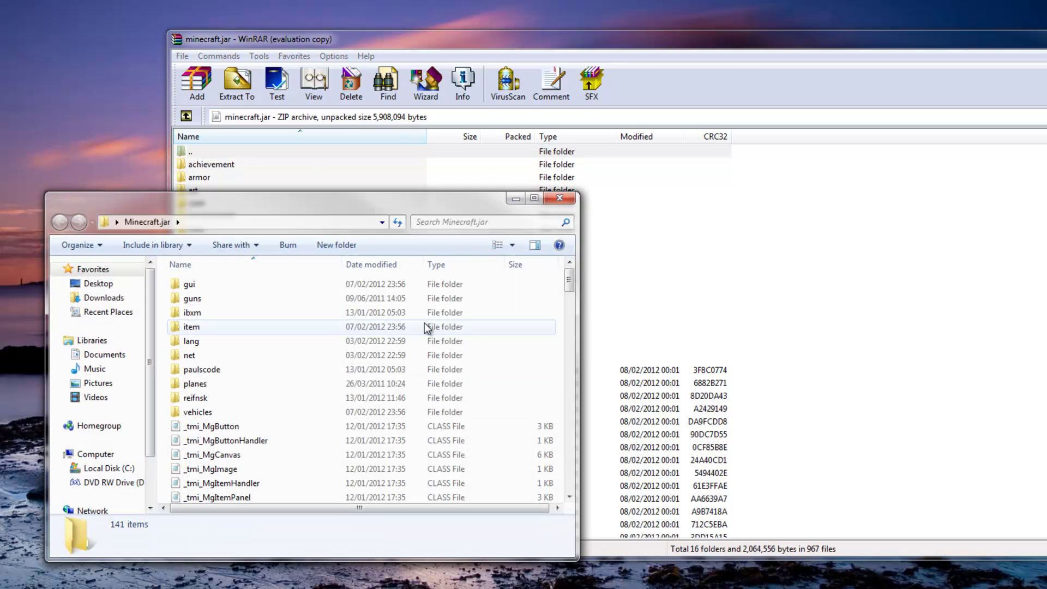
pyautogui.moveTo(569, 292); pyautogui.dragTo(567, 489)
pyautogui.click(306, 292)
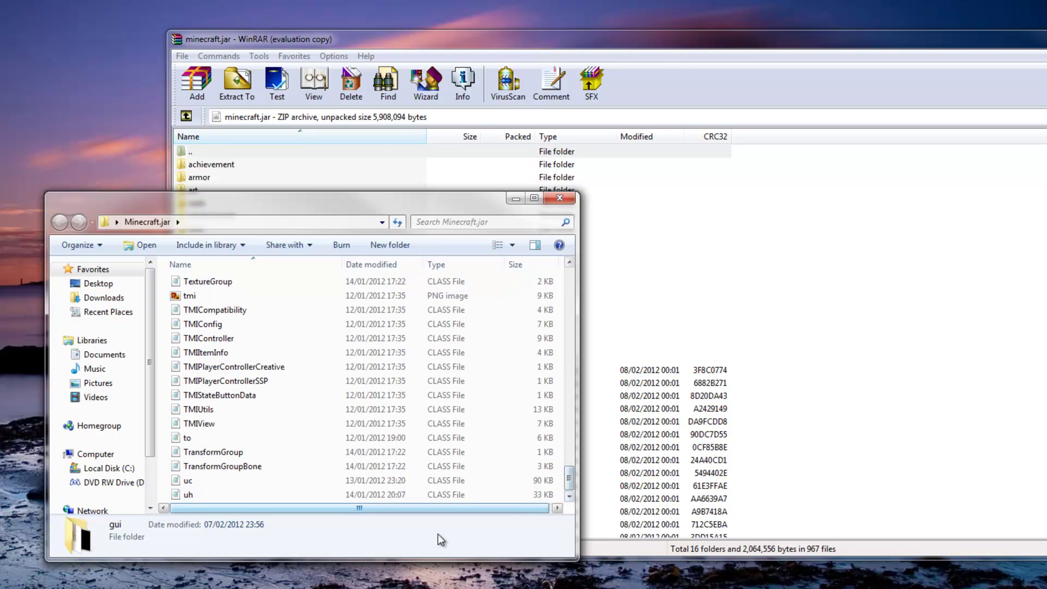
pyautogui.keyDown('shift'); pyautogui.click(188, 493); pyautogui.keyUp('shift')
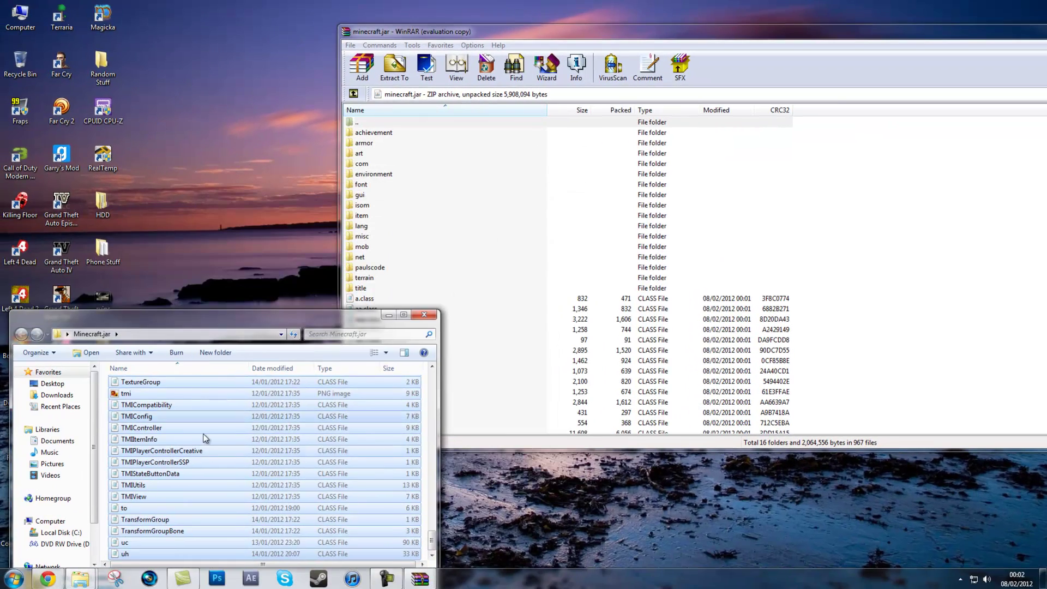
pyautogui.moveTo(204, 435); pyautogui.dragTo(501, 257)
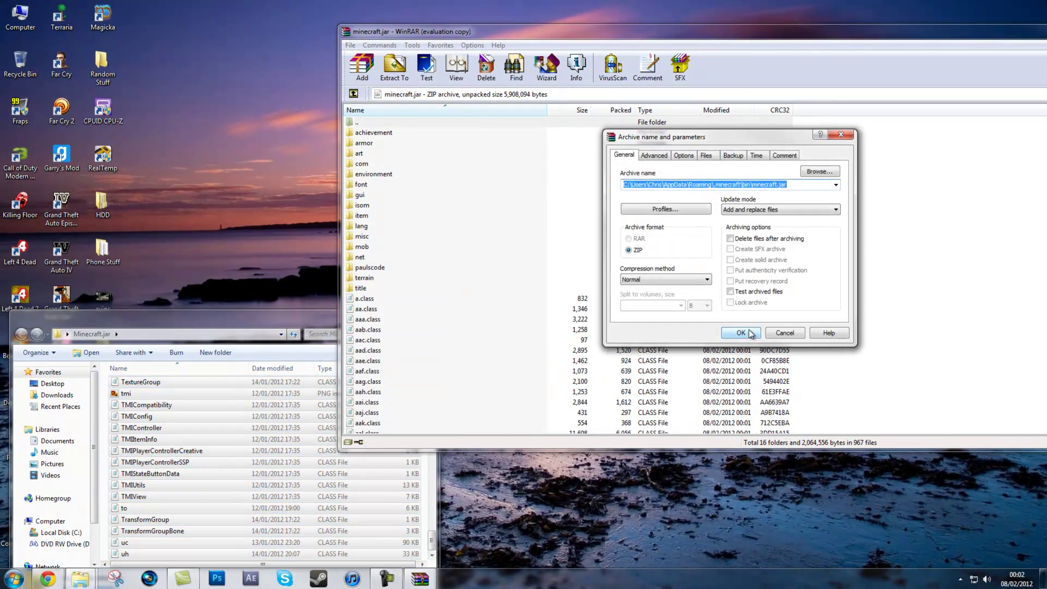
pyautogui.click(749, 330)
pyautogui.moveTo(670, 38); pyautogui.dragTo(441, 117)
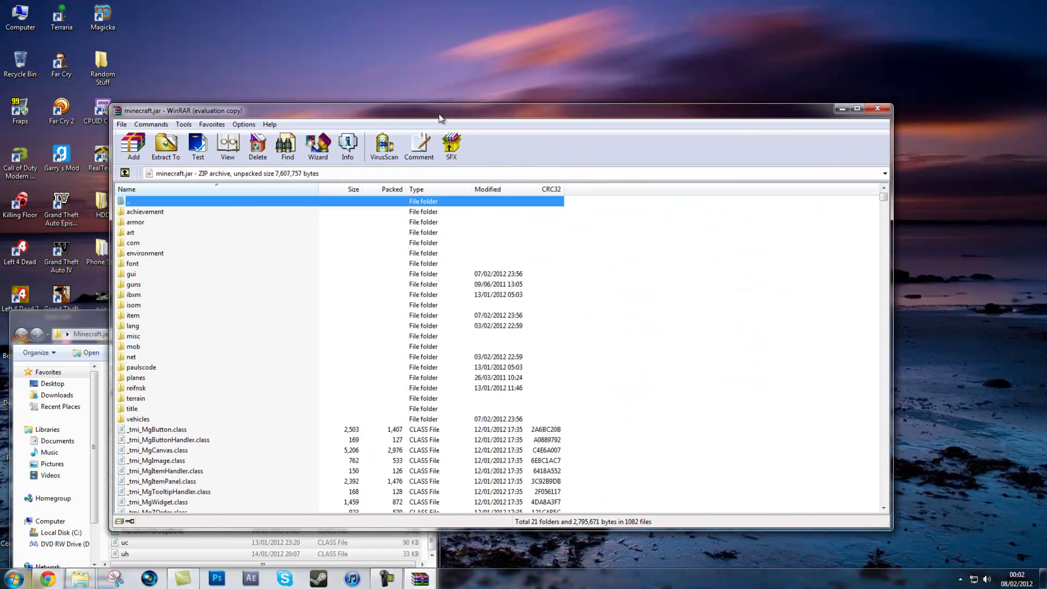
pyautogui.click(878, 110)
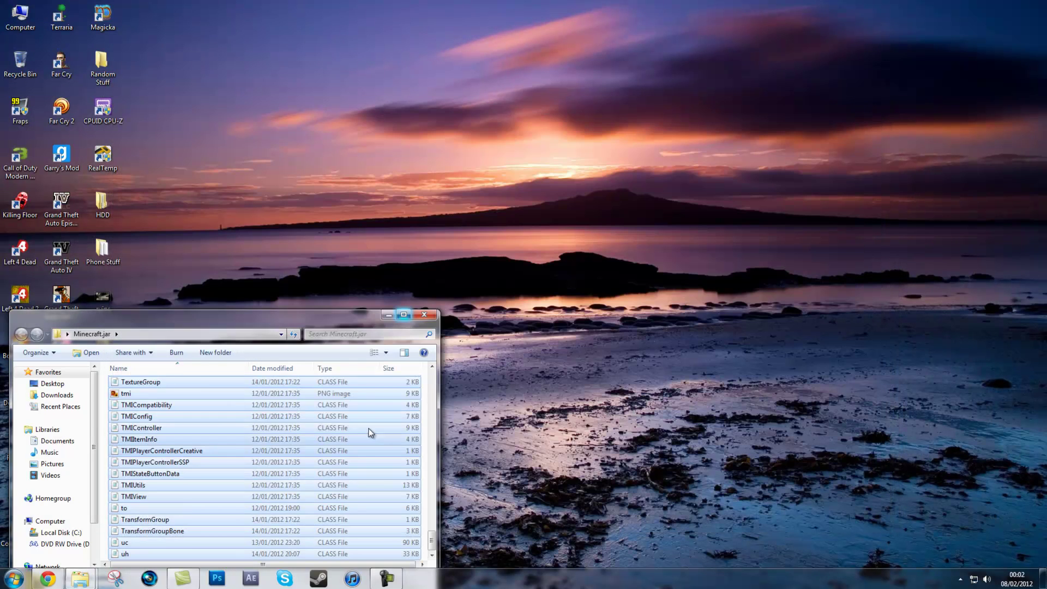
pyautogui.moveTo(276, 325); pyautogui.dragTo(644, 149)
pyautogui.click(793, 137)
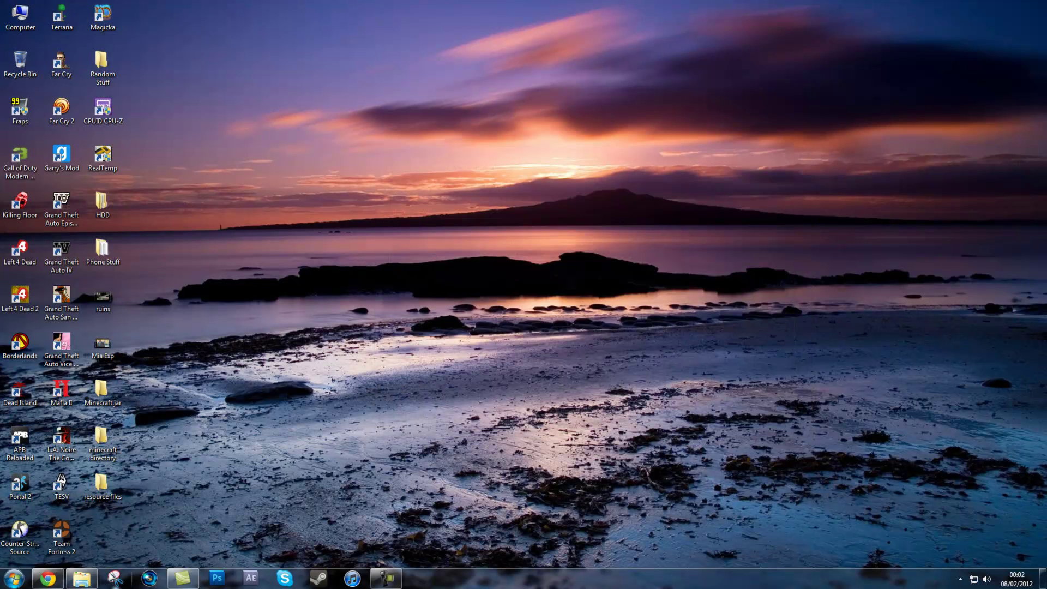
# Go back to the .minecraft folder and place the desktop's minecraft directory folder beside it
pyautogui.click(87, 581)
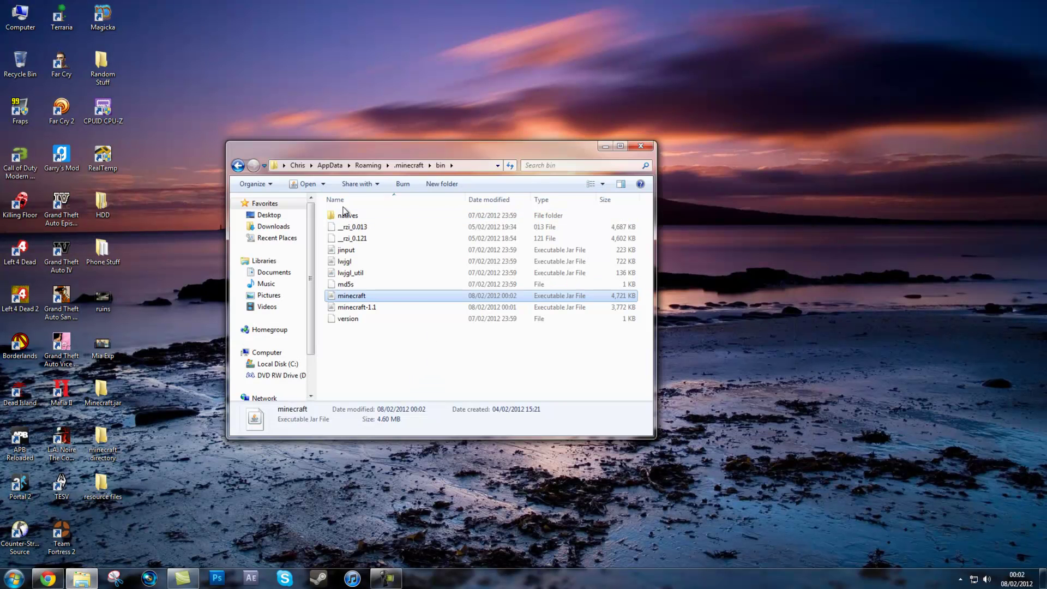
pyautogui.click(409, 166)
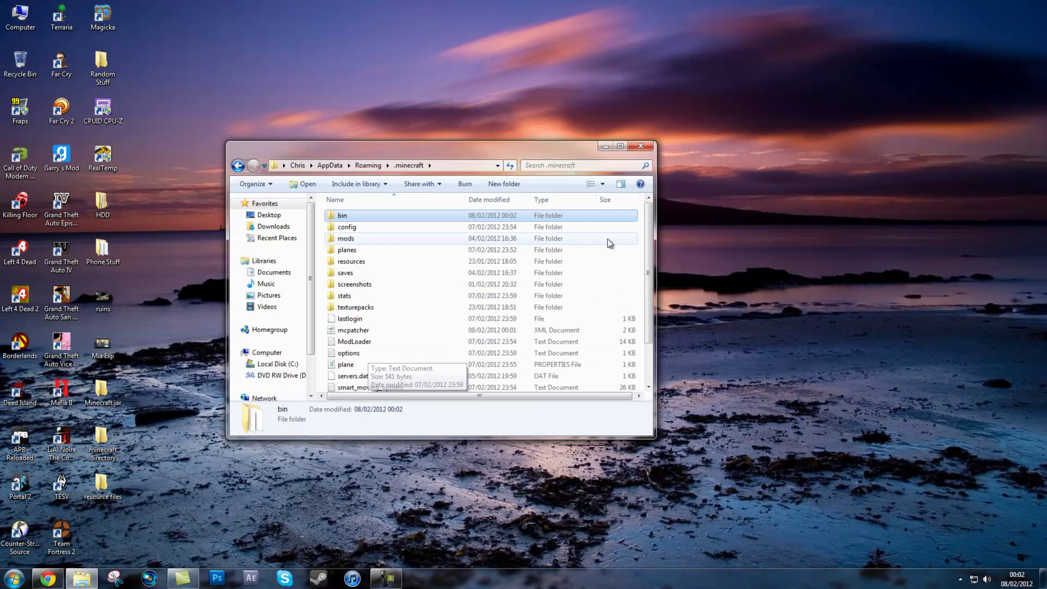
pyautogui.scroll(-1, 653, 268)
pyautogui.scroll(1, 653, 268)
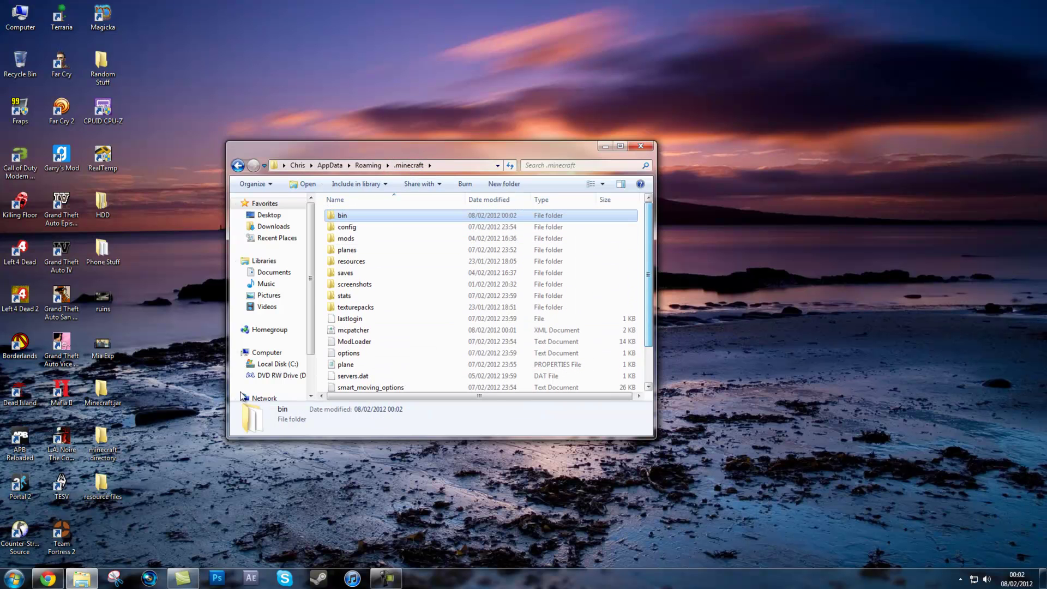
pyautogui.doubleClick(111, 439)
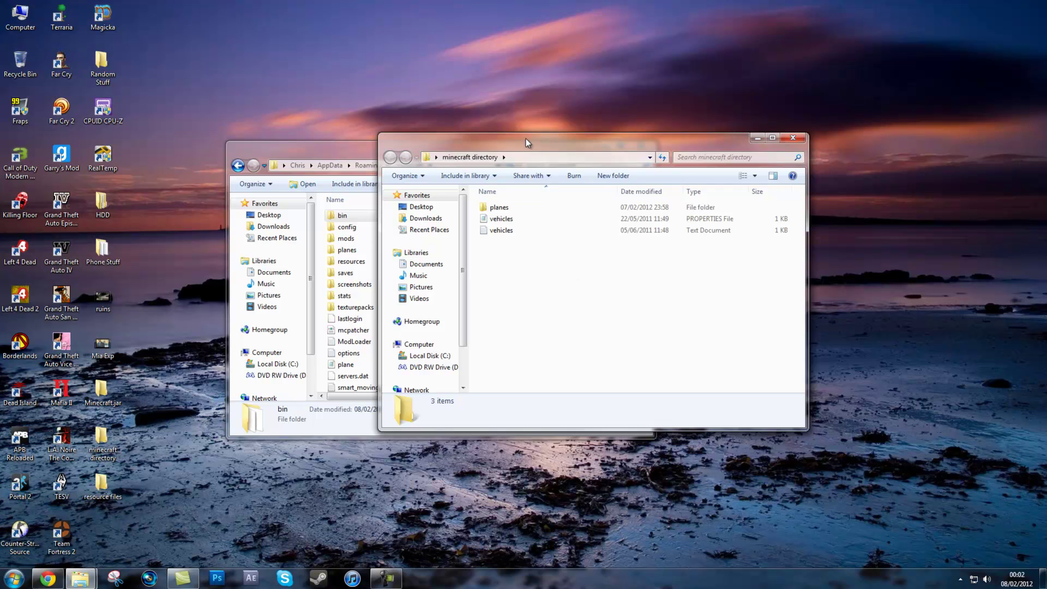
pyautogui.moveTo(528, 149); pyautogui.dragTo(619, 173)
# Move everything from minecraft directory into .minecraft, merging the planes folder and replacing files with the same names
pyautogui.moveTo(630, 297); pyautogui.dragTo(583, 226)
pyautogui.moveTo(595, 243); pyautogui.dragTo(327, 374)
pyautogui.click(491, 244)
pyautogui.click(491, 245)
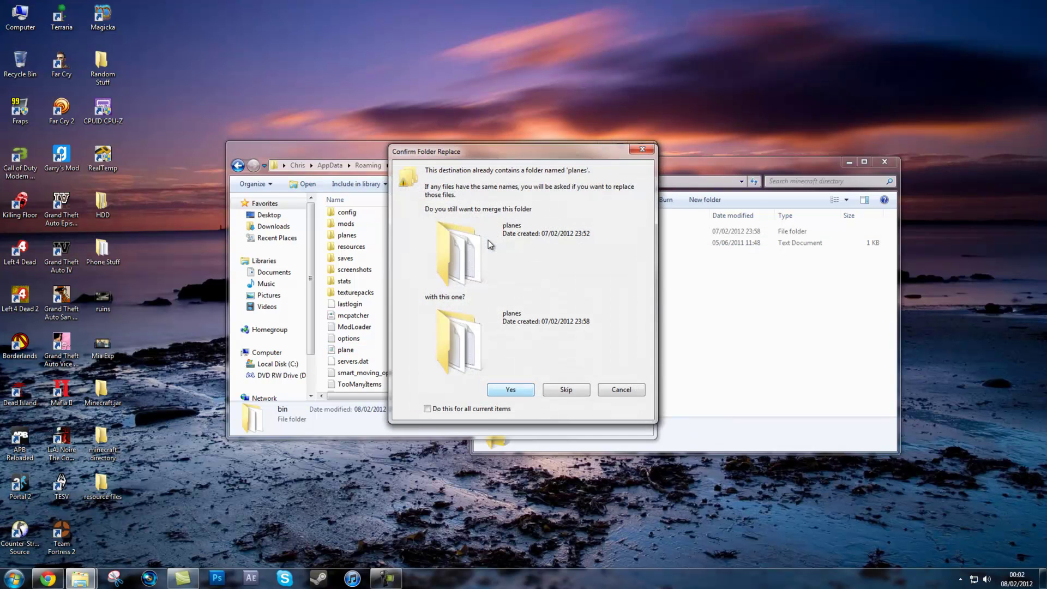
pyautogui.click(511, 390)
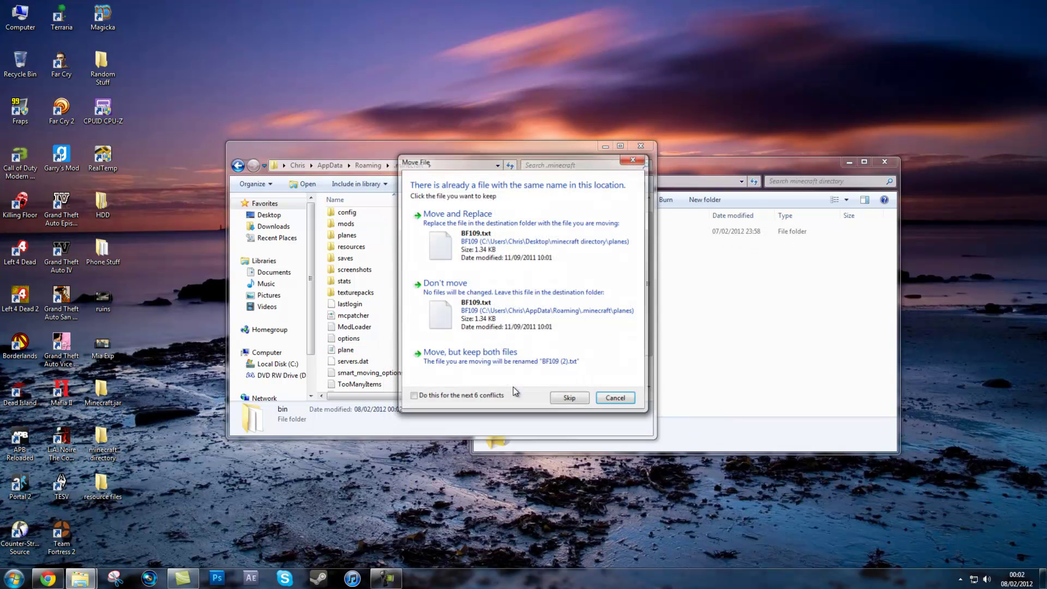
pyautogui.click(478, 273)
pyautogui.click(461, 242)
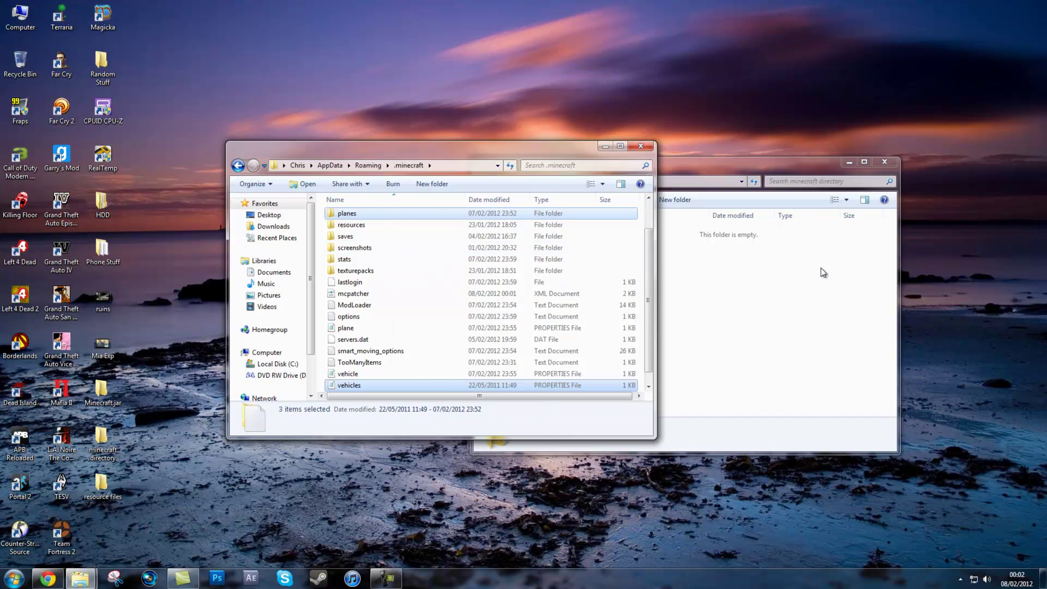
# Close the empty minecraft directory window and open the resources folder inside .minecraft
pyautogui.click(884, 162)
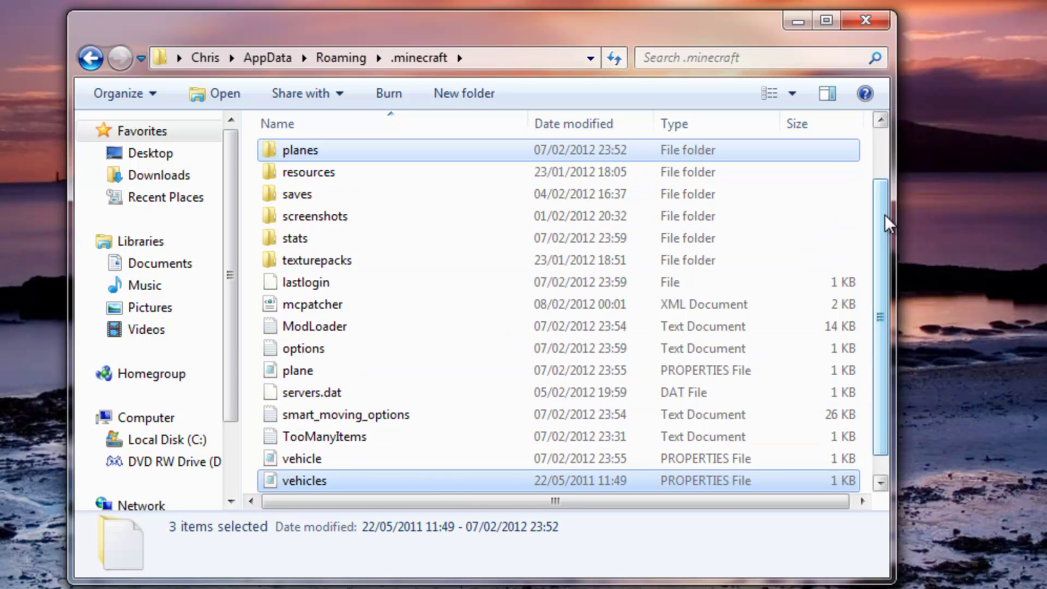
pyautogui.moveTo(883, 214); pyautogui.dragTo(880, 151)
pyautogui.doubleClick(300, 246)
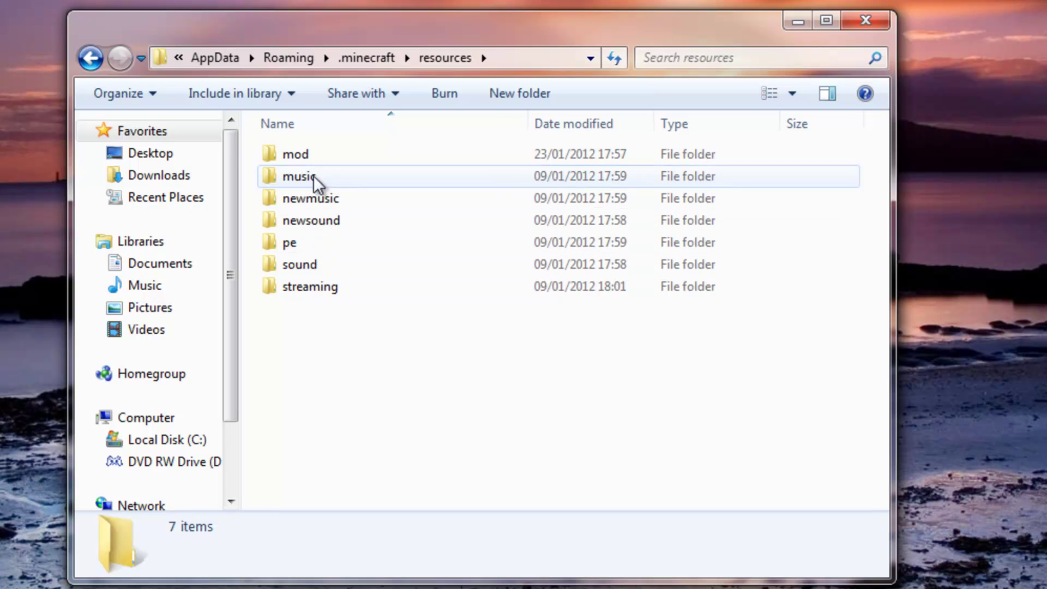
# Copy the mod folder from the desktop's resource files folder into .minecraft's resources folder, closing the source window
pyautogui.doubleClick(2, 382)
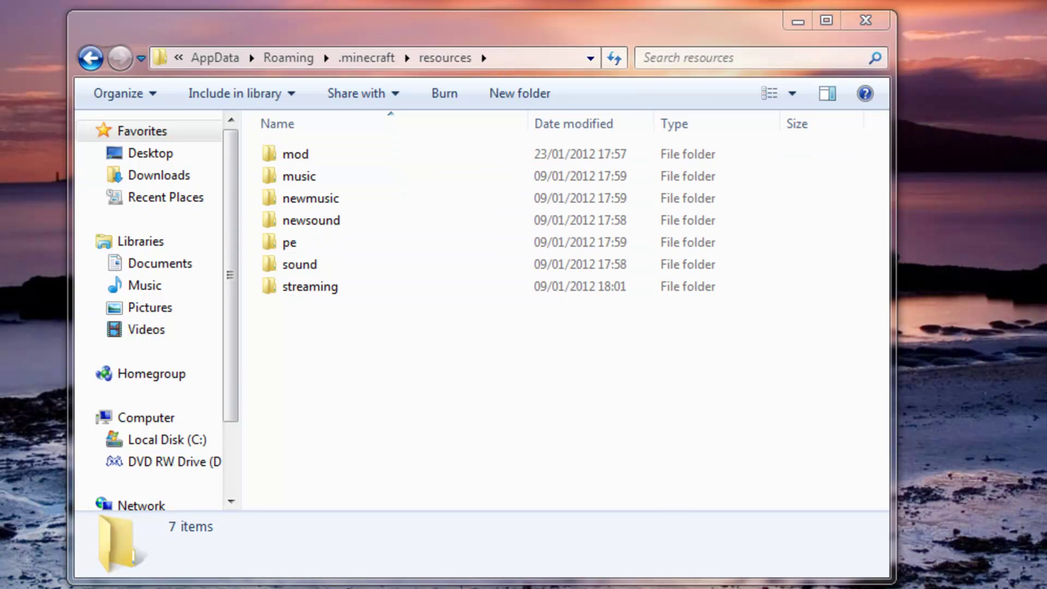
pyautogui.rightClick(767, 186)
pyautogui.click(823, 545)
pyautogui.hotkey('alt', 'F4')
pyautogui.rightClick(582, 338)
pyautogui.click(700, 489)
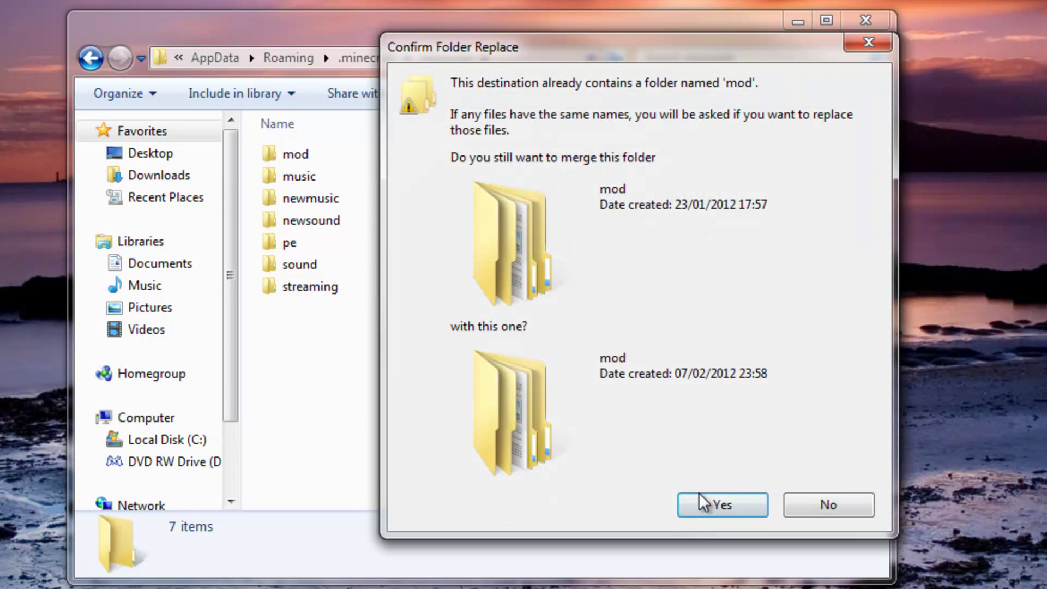
# Merge the copied mod folder with the existing one, replacing files with the same names for all remaining conflicts
pyautogui.click(699, 497)
pyautogui.click(591, 494)
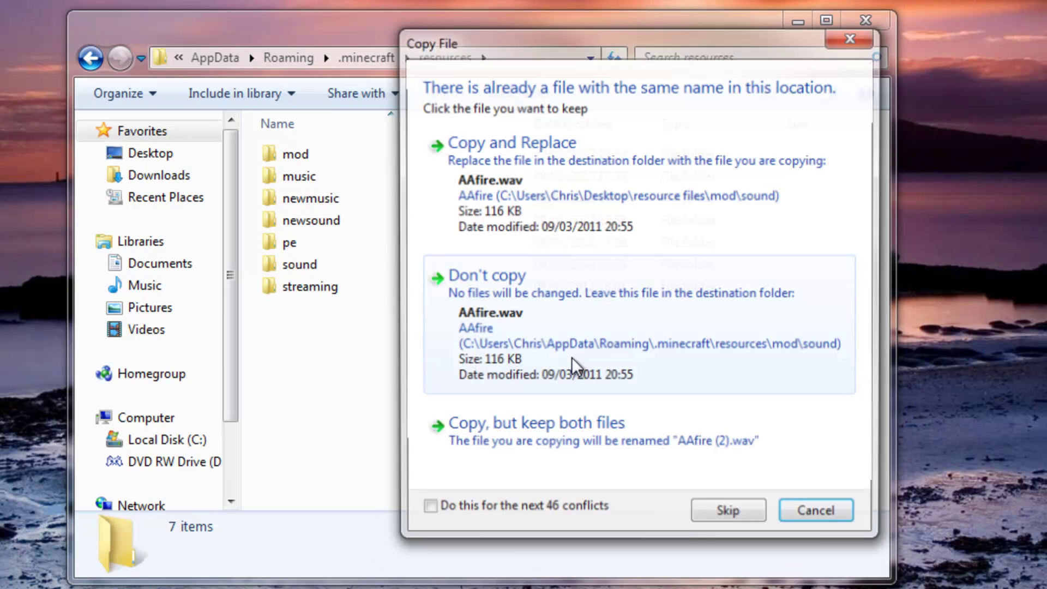
pyautogui.click(462, 509)
pyautogui.click(540, 248)
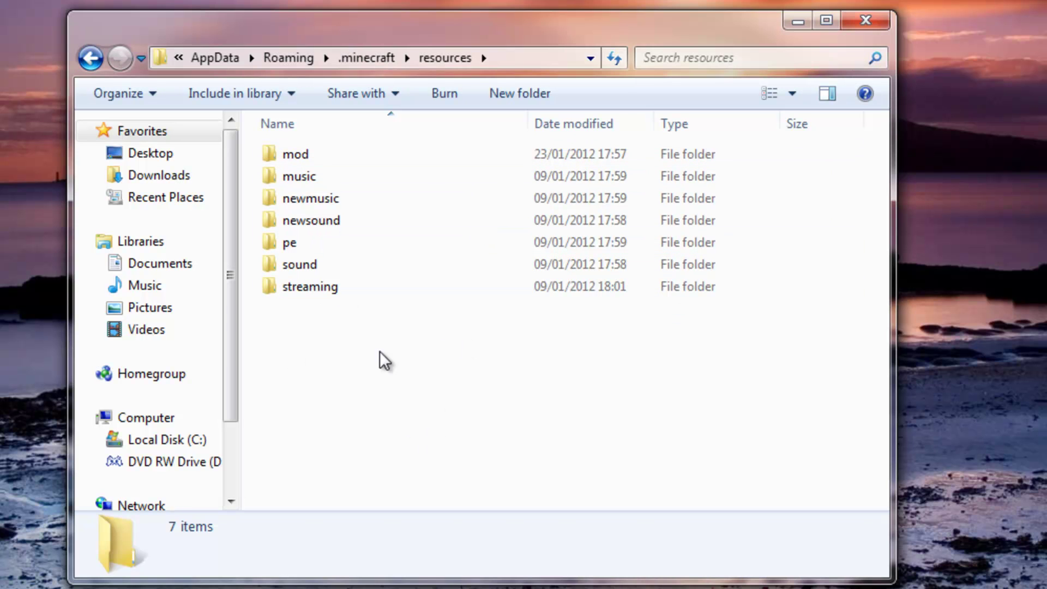
# Return to .minecraft, close its window, and launch Minecraft, logging in with the remembered account
pyautogui.click(94, 66)
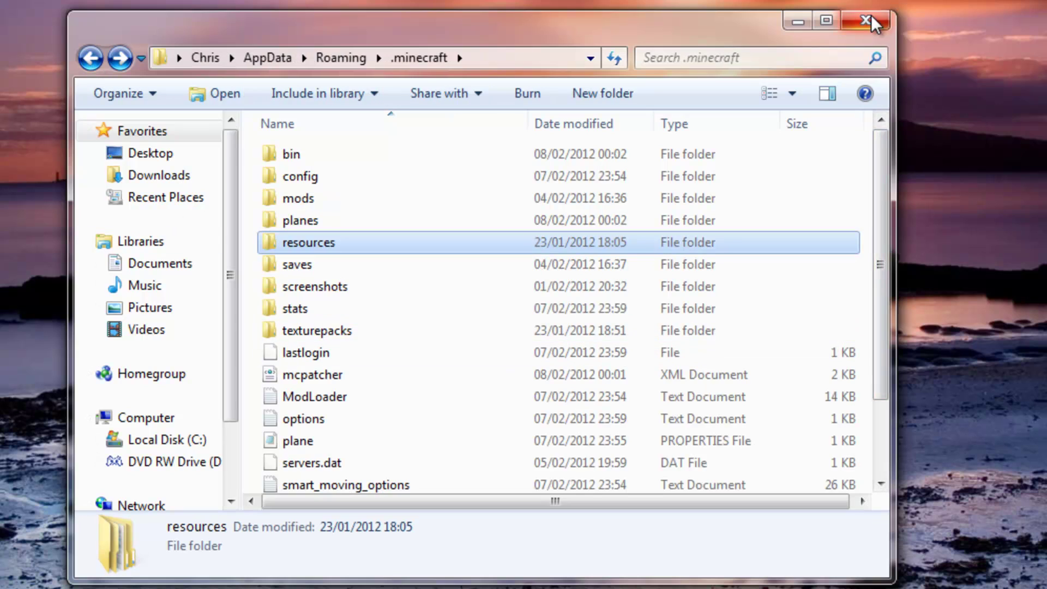
pyautogui.click(872, 23)
pyautogui.rightClick(318, 577)
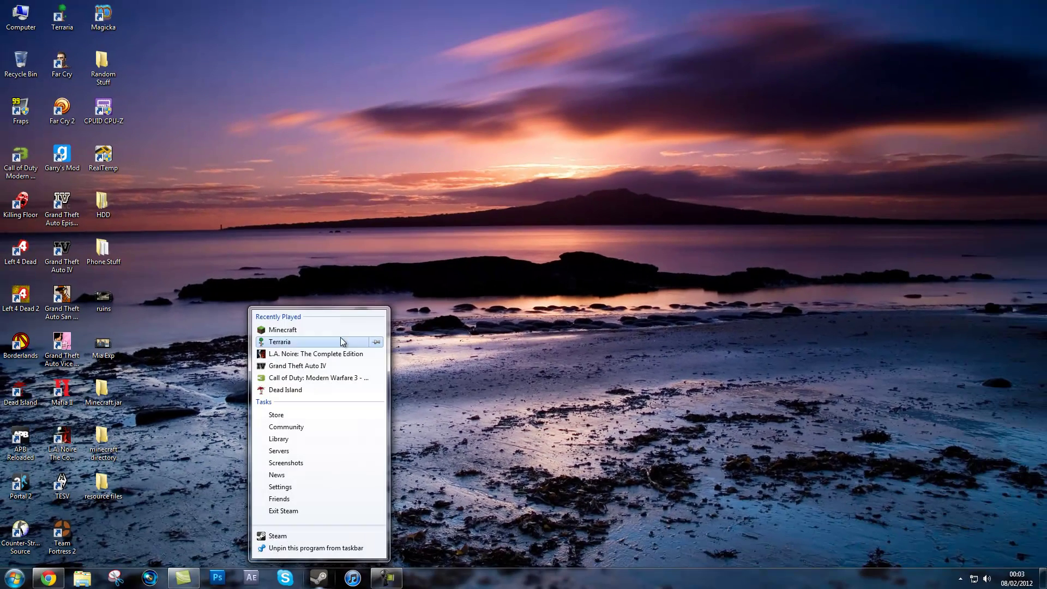
pyautogui.click(294, 329)
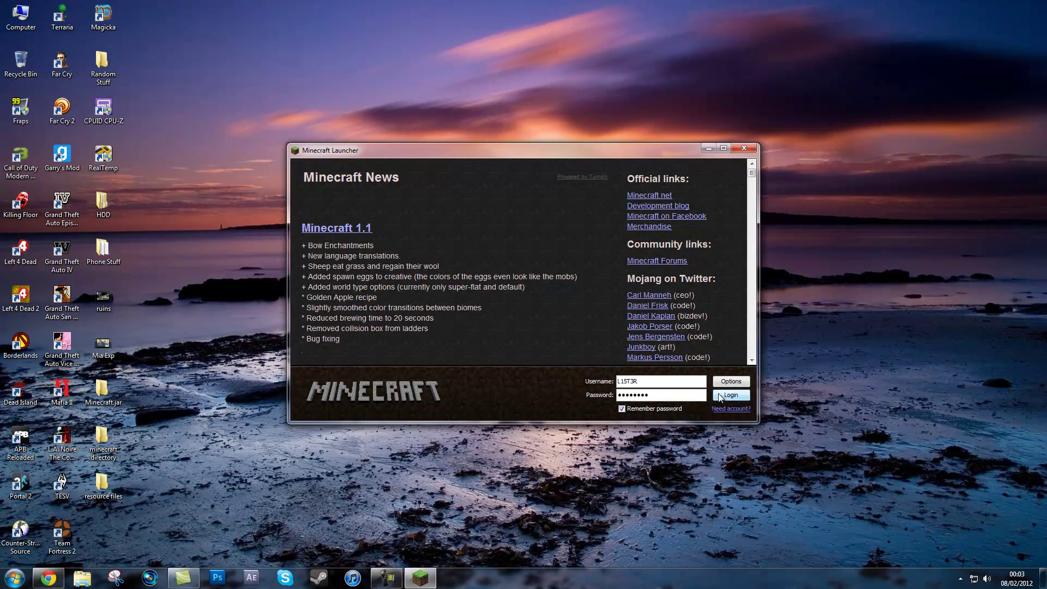
pyautogui.click(731, 396)
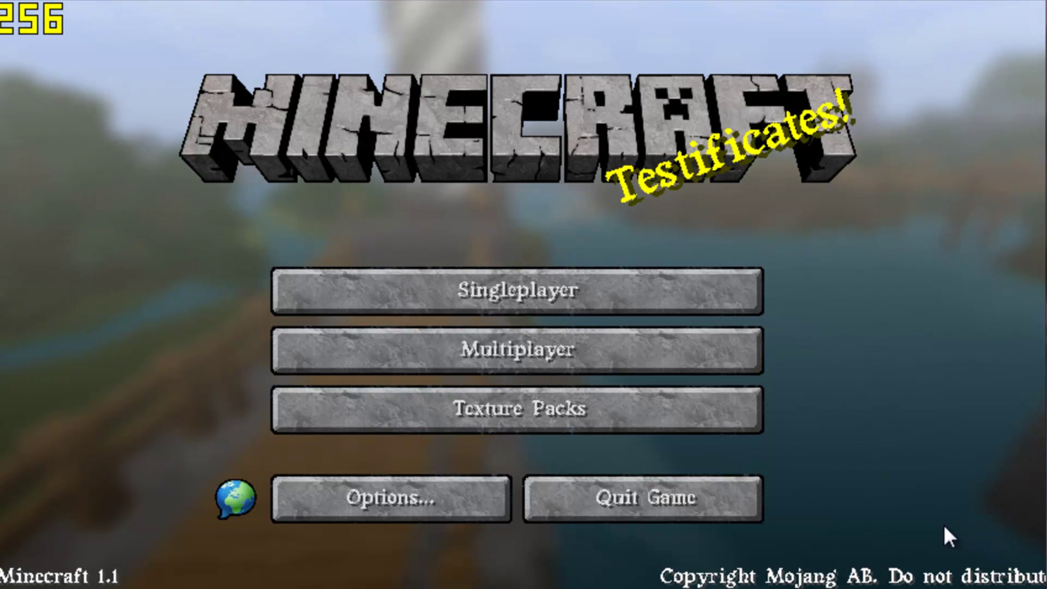
# Load the singleplayer world First World
pyautogui.click(537, 298)
pyautogui.click(450, 181)
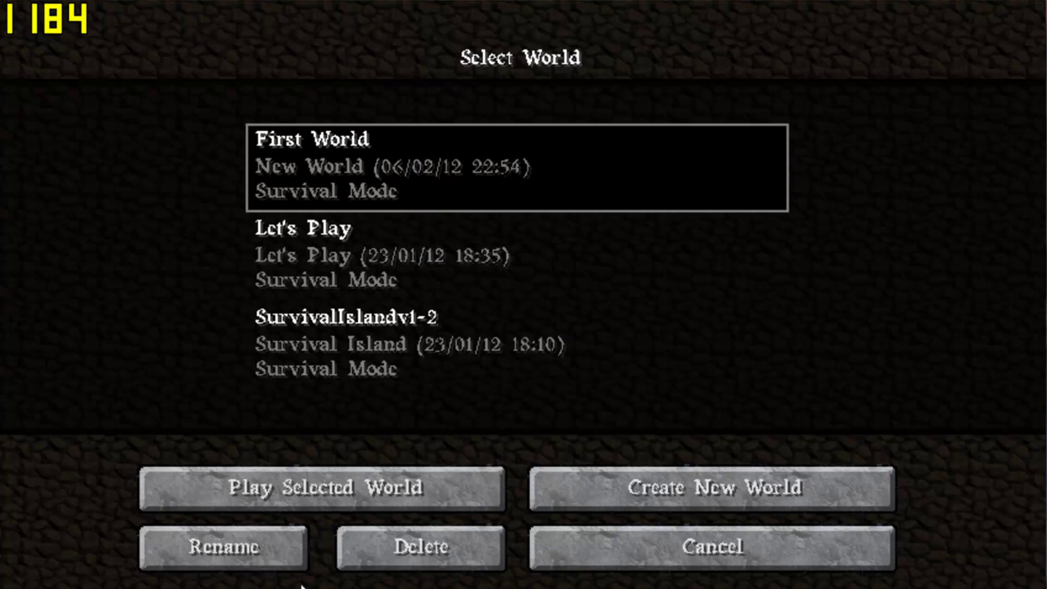
pyautogui.click(344, 494)
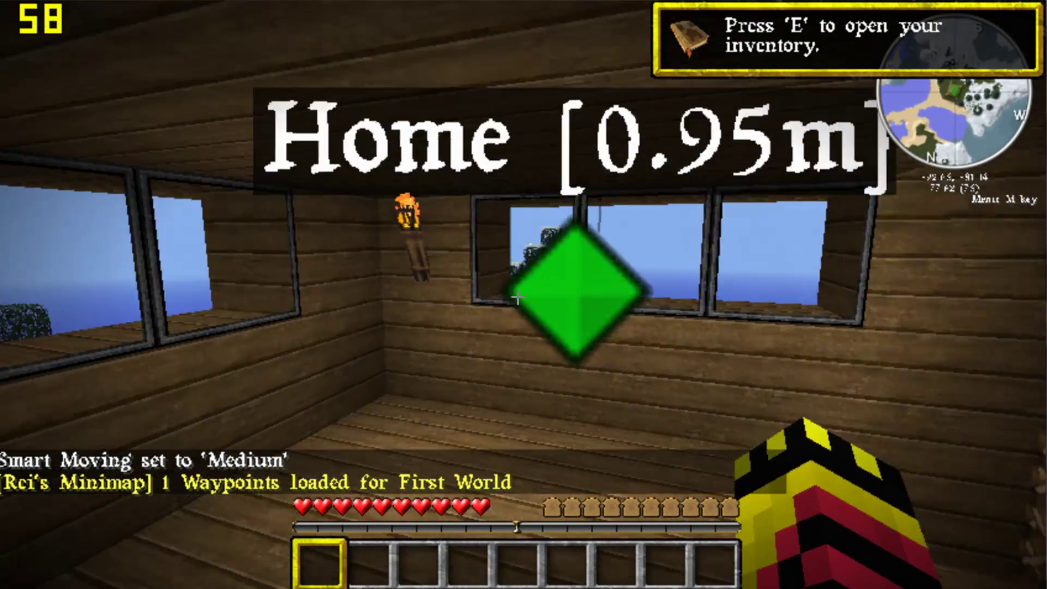
# Check the inventory briefly, and go down the ladder and out of the house's double doors onto the grass
pyautogui.press('e')
pyautogui.press('e')
pyautogui.press('w')
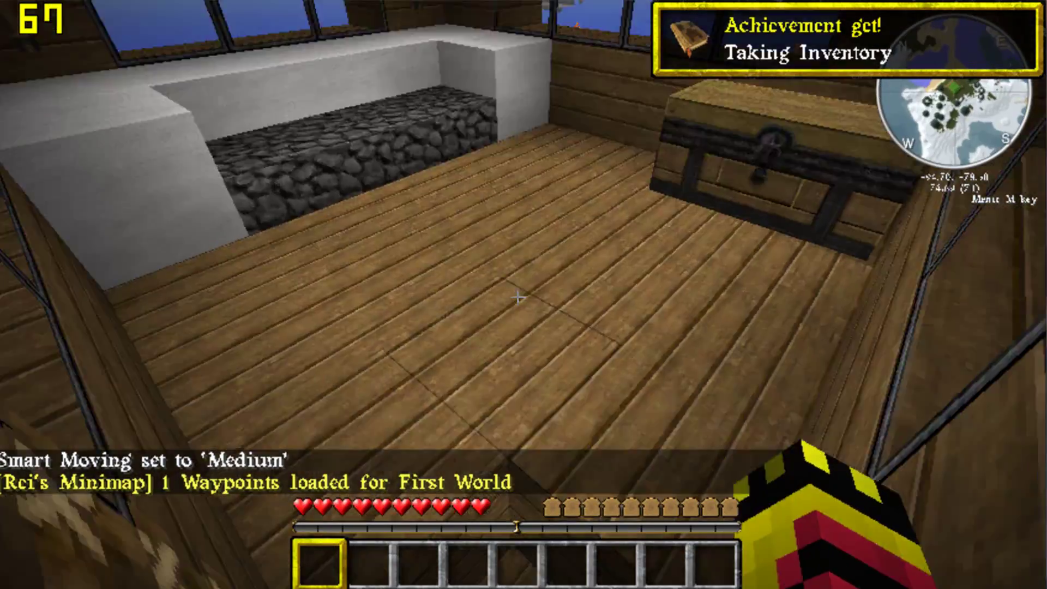
pyautogui.press('w')
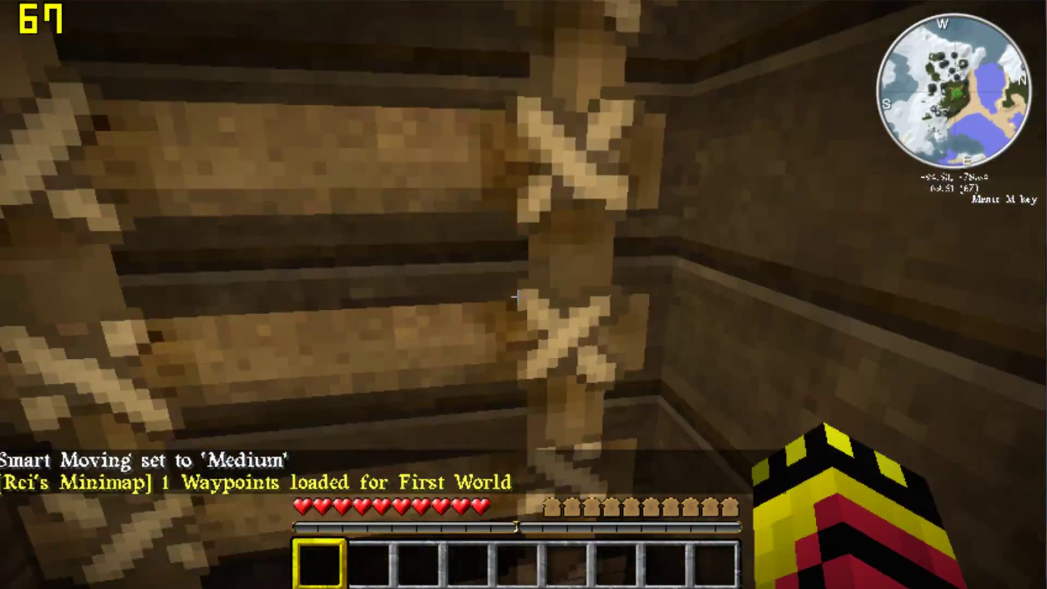
pyautogui.press('w')
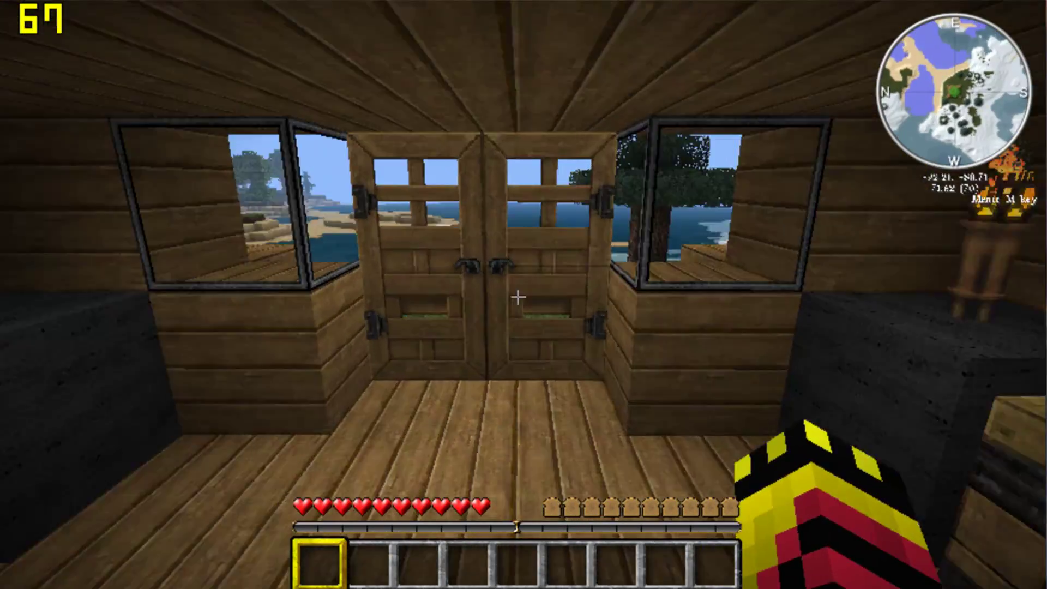
pyautogui.rightClick(519, 297)
pyautogui.press('w')
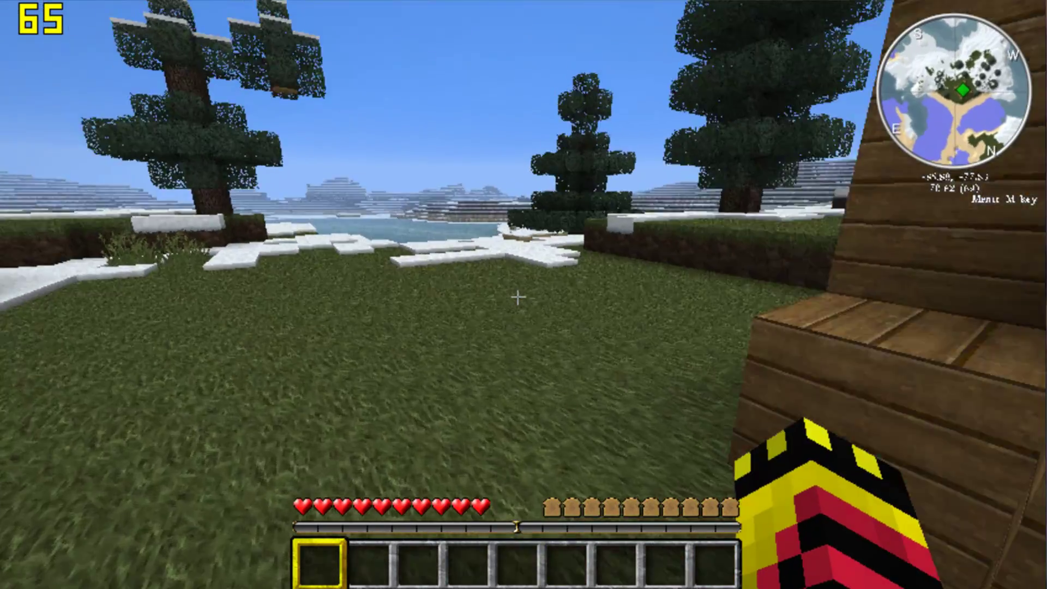
# Open the inventory and add the BF109 plane from page 5 of the TooManyItems list
pyautogui.press('e')
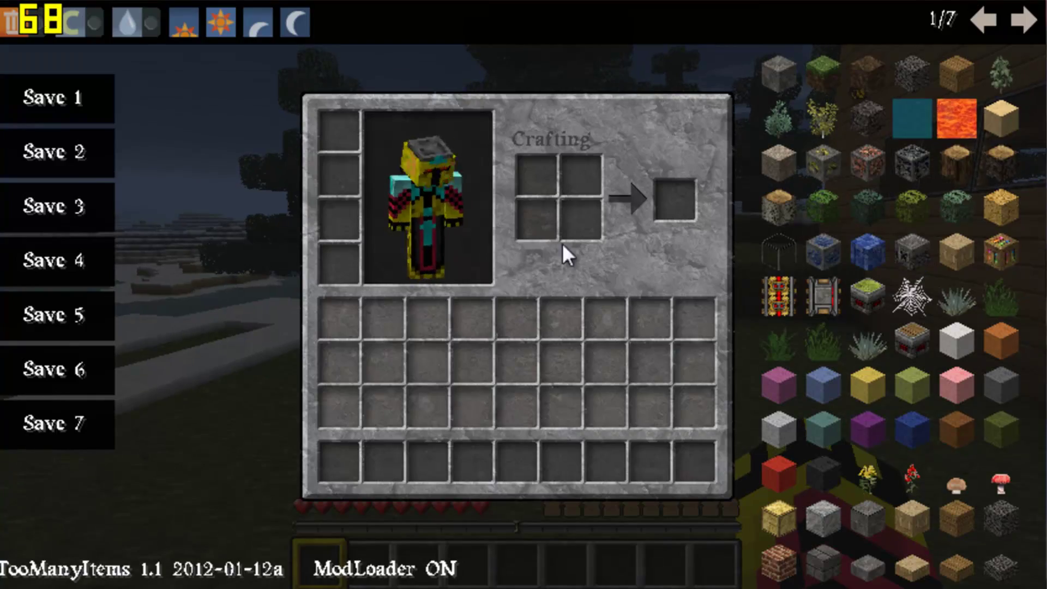
pyautogui.click(1030, 16)
pyautogui.click(1030, 16)
pyautogui.click(1029, 17)
pyautogui.click(1029, 16)
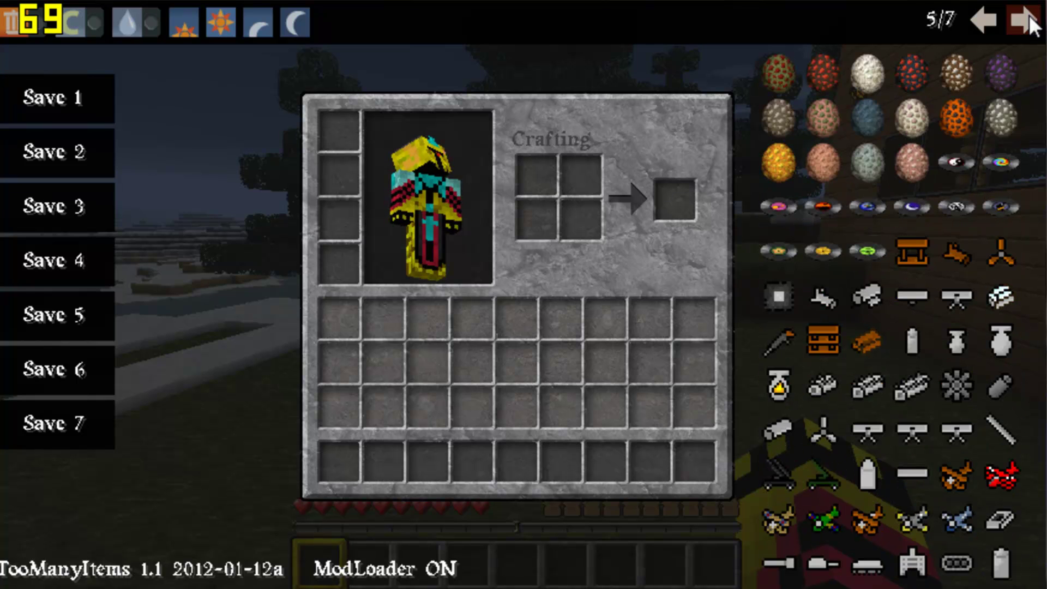
pyautogui.click(914, 518)
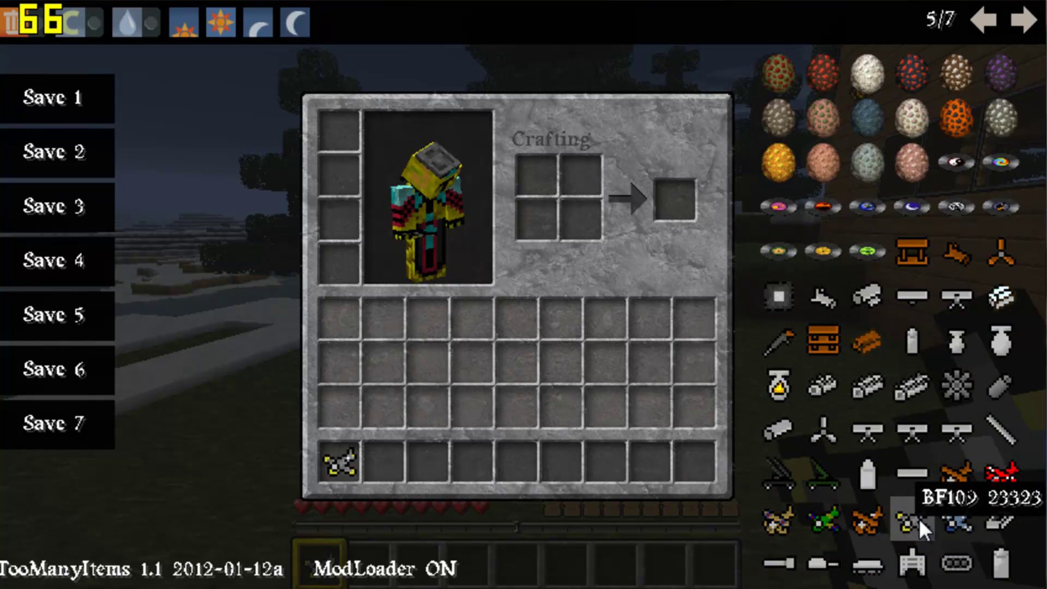
pyautogui.click(951, 518)
pyautogui.click(385, 462)
pyautogui.click(823, 428)
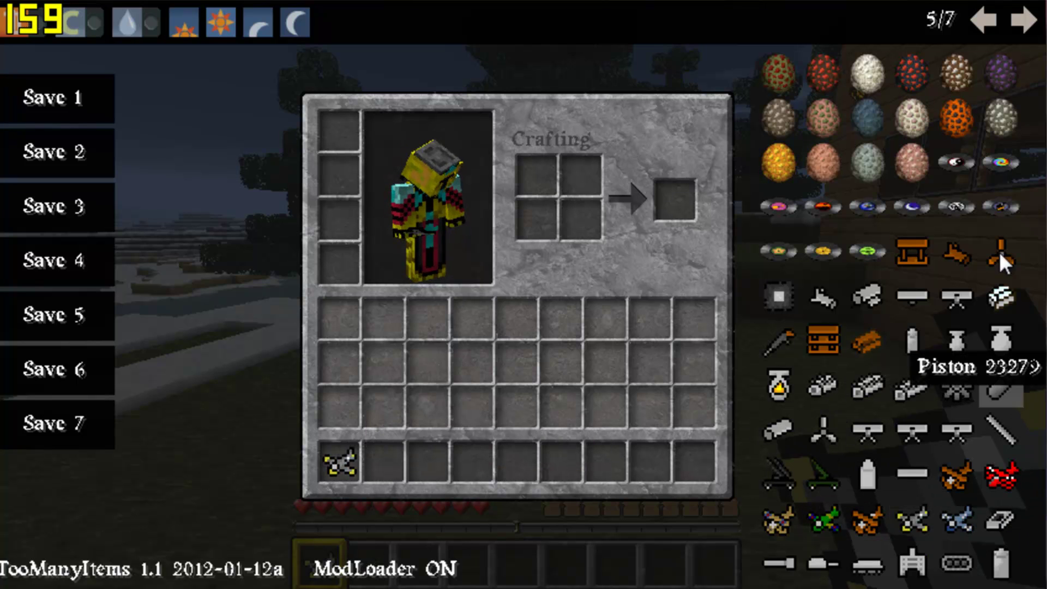
# Add the green car, the gun beside the BAR Clip and three BAR Clips from page 6 of the item list
pyautogui.click(1024, 22)
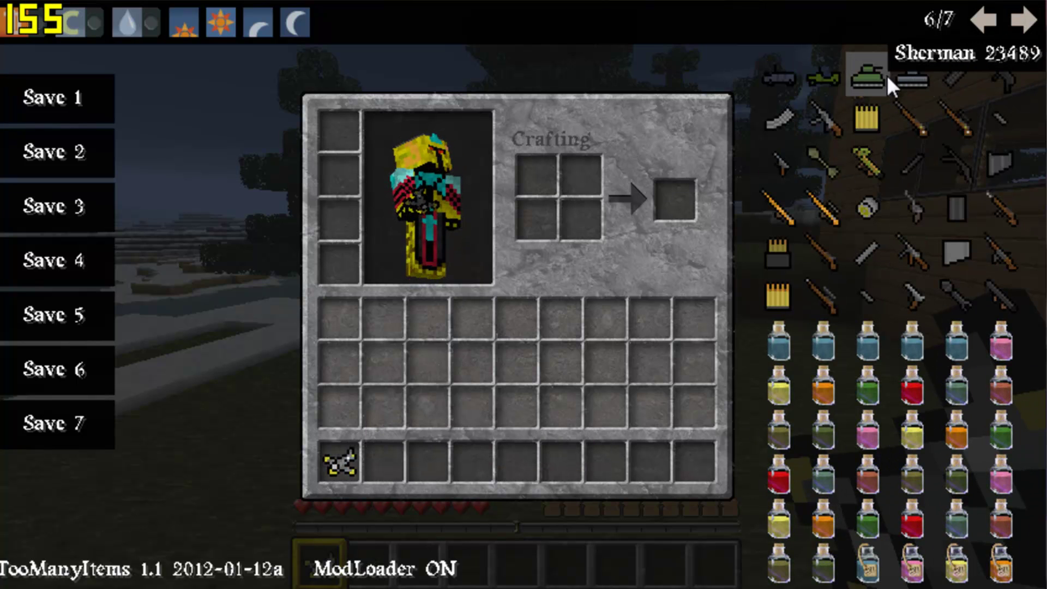
pyautogui.click(817, 78)
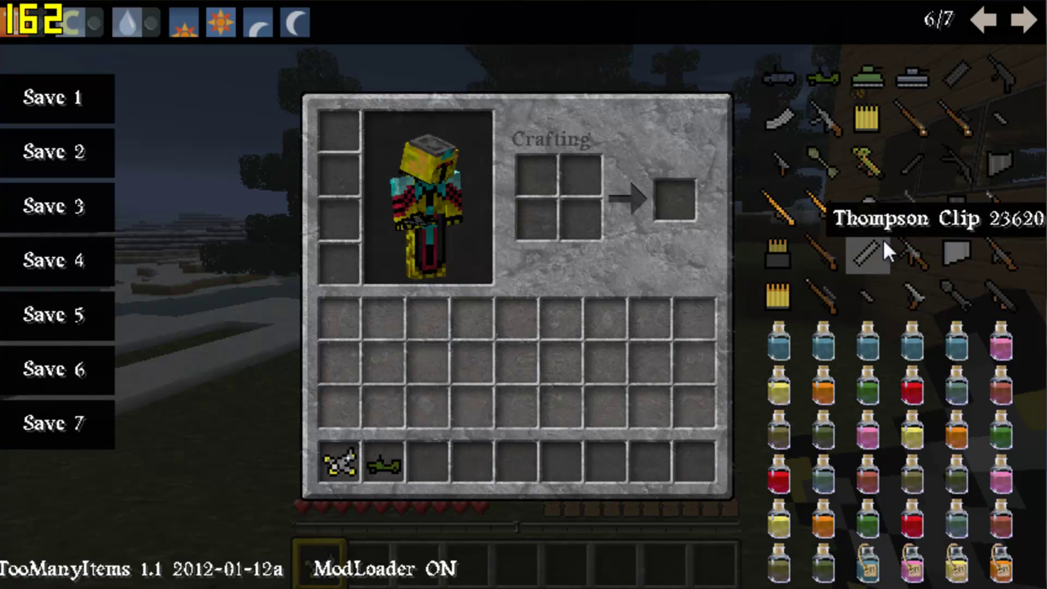
pyautogui.click(916, 243)
pyautogui.click(954, 257)
pyautogui.click(952, 255)
pyautogui.click(952, 254)
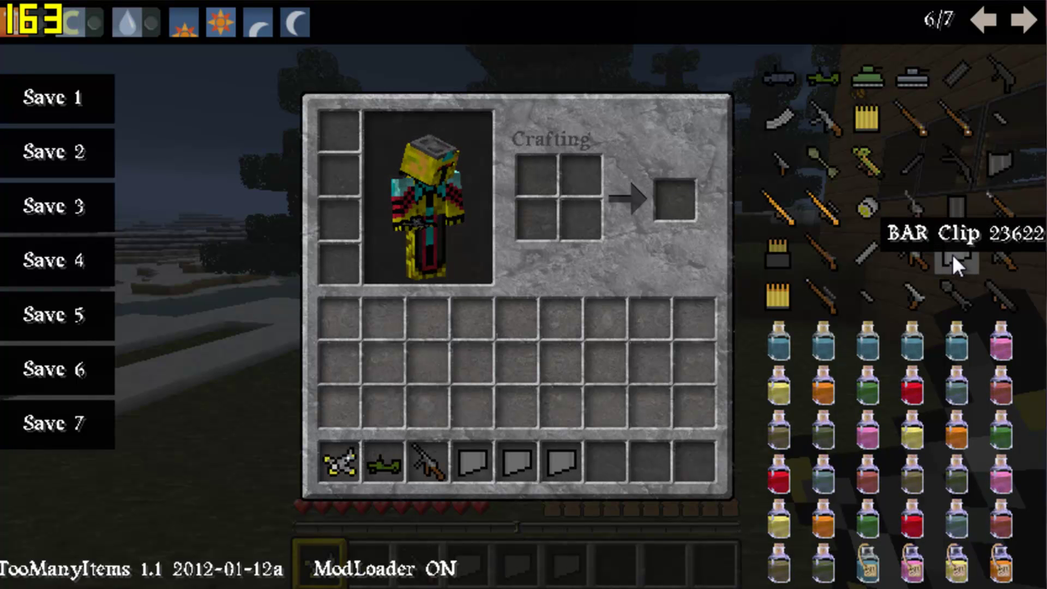
# Add a stack of 64 coal from page 3 of the item list and close the inventory
pyautogui.click(986, 24)
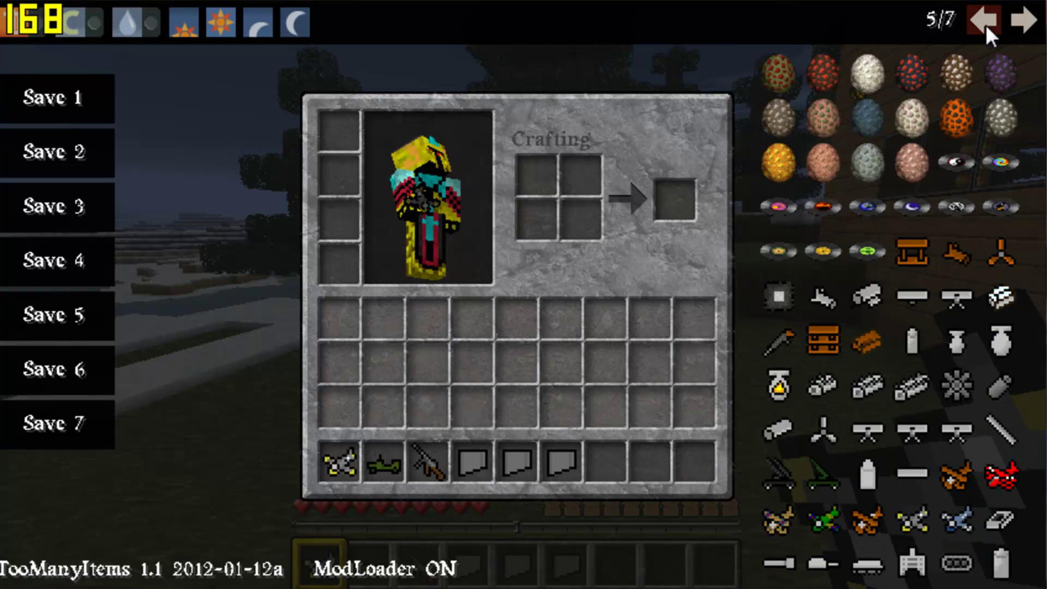
pyautogui.click(987, 25)
pyautogui.click(986, 25)
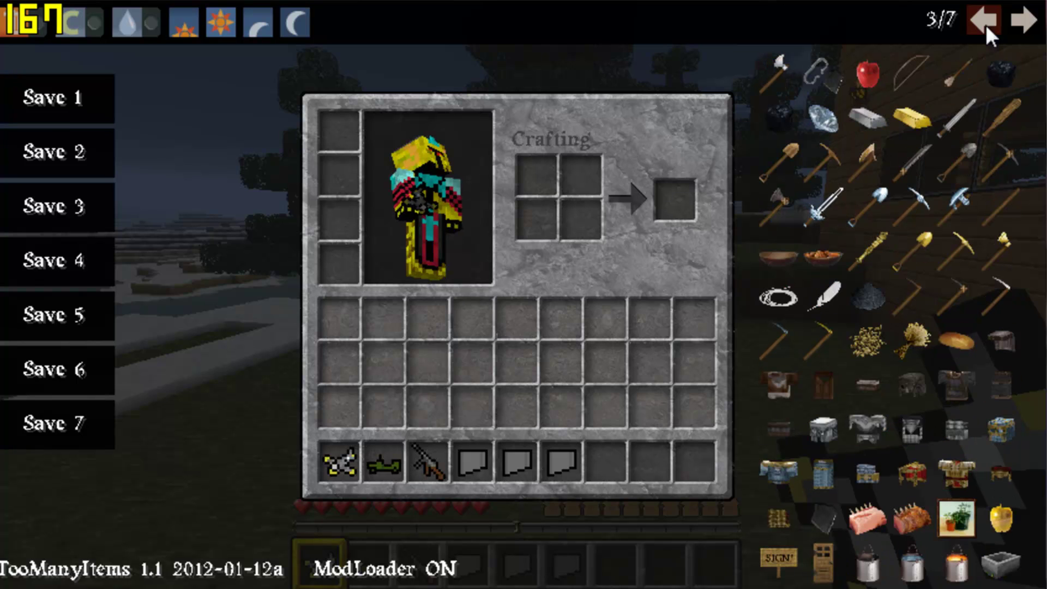
pyautogui.click(1006, 73)
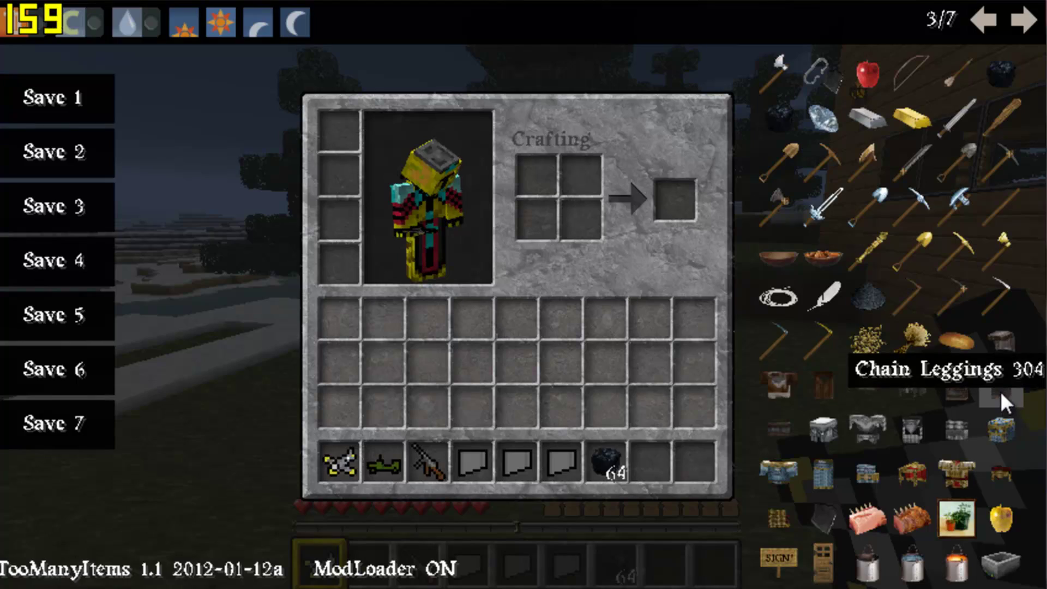
pyautogui.press('e')
# Switch to third-person view and try out the Smart Moving crouch and crawl moves on the grass
pyautogui.press('F5')
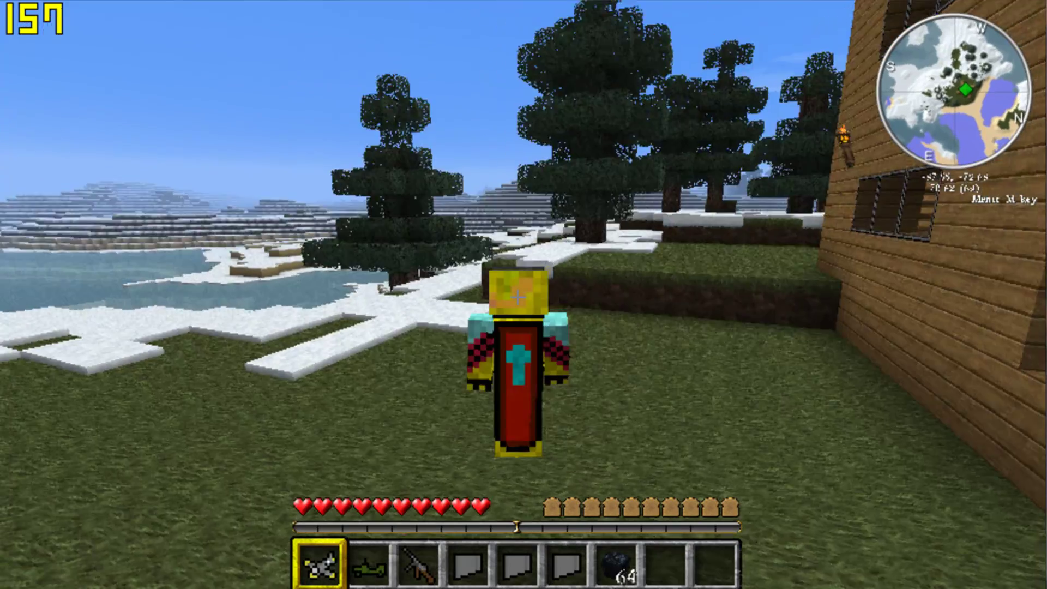
pyautogui.press('shift')
pyautogui.press('shift')
pyautogui.hotkey('ctrl', 'shift')
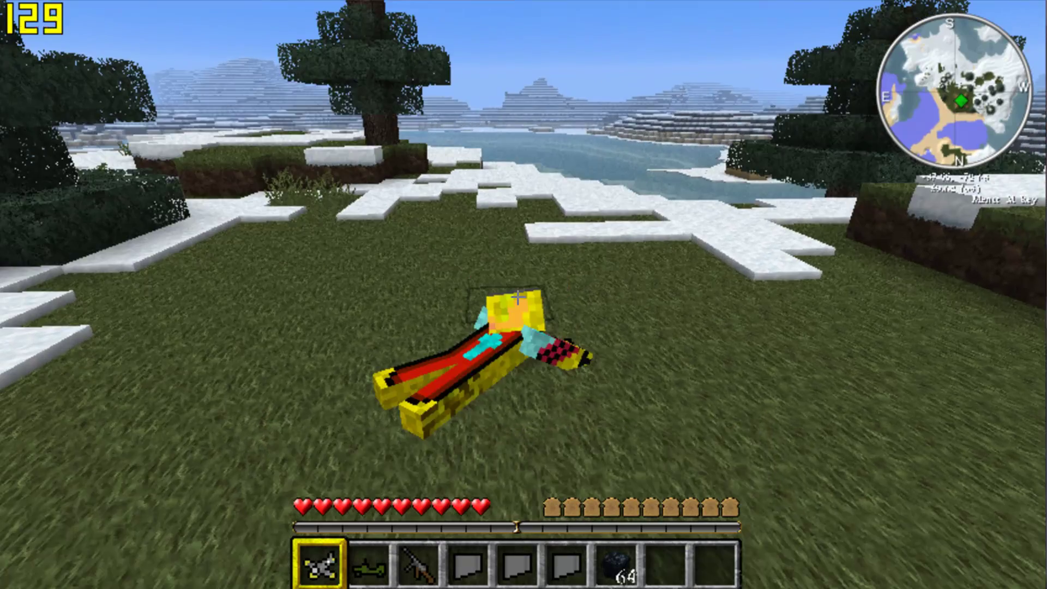
pyautogui.press('z')
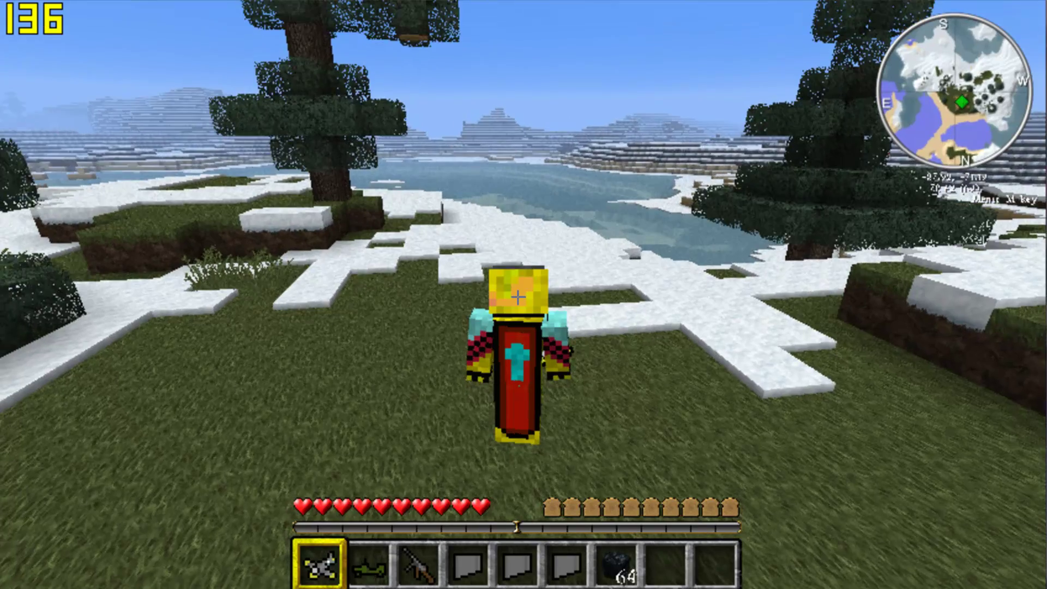
# Try out running and a charged jump on the snow, and run back to the house
pyautogui.press('w')
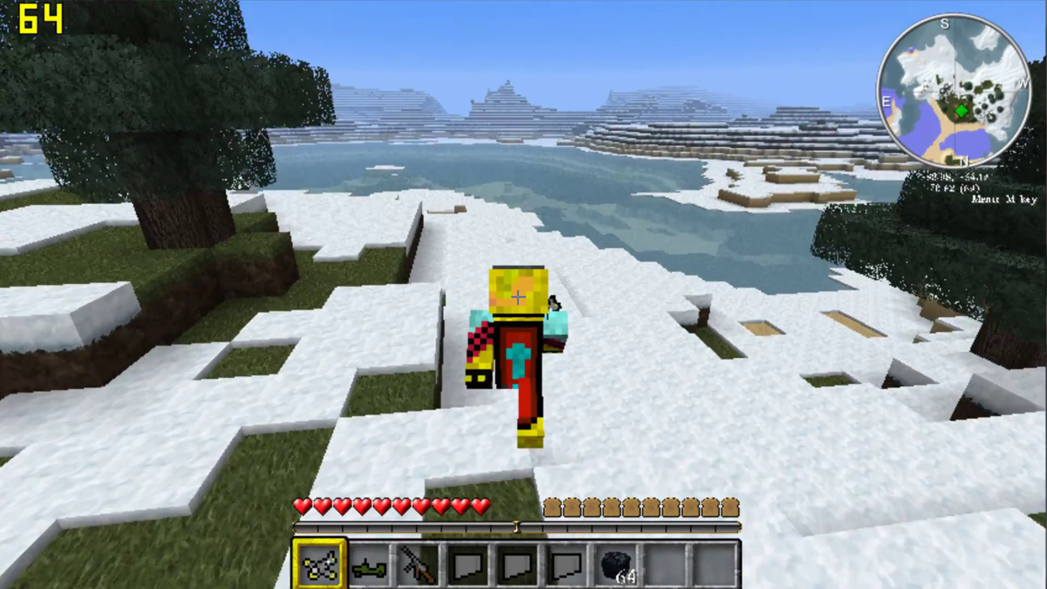
pyautogui.press('w')
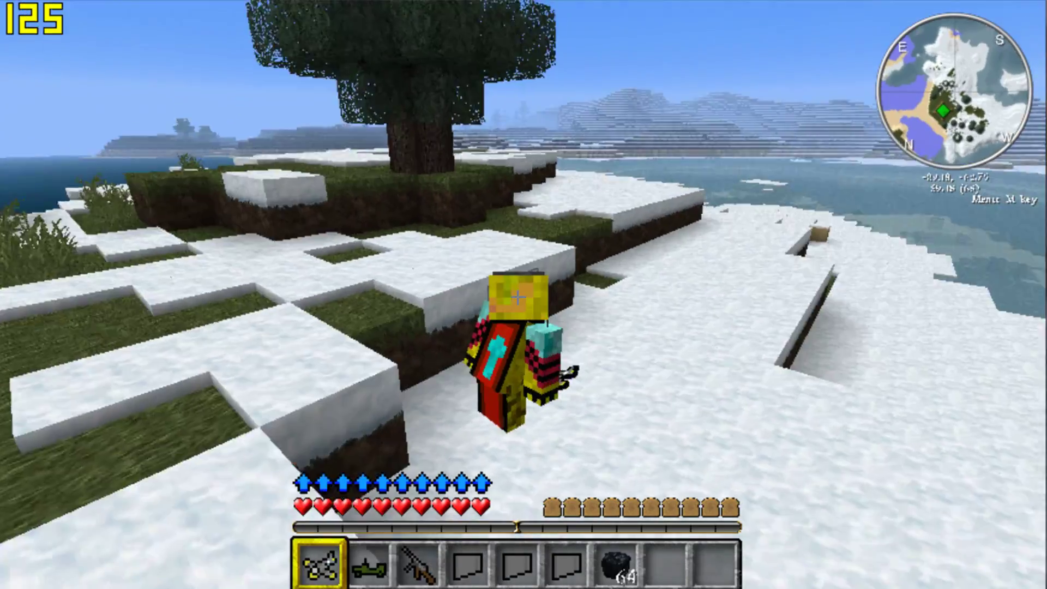
pyautogui.press('space')
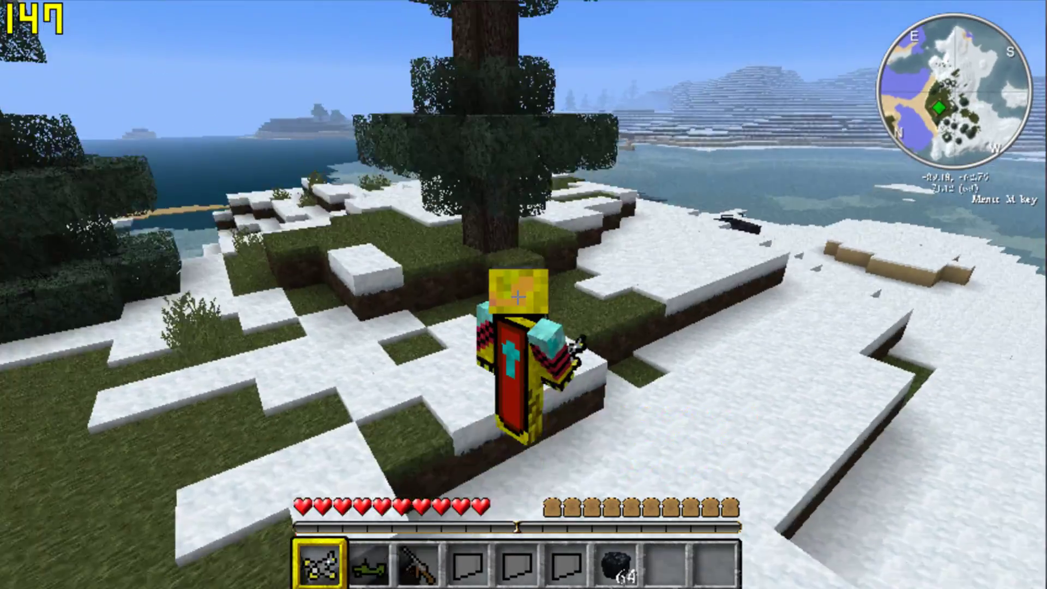
pyautogui.press('w')
pyautogui.press('space')
pyautogui.press('w')
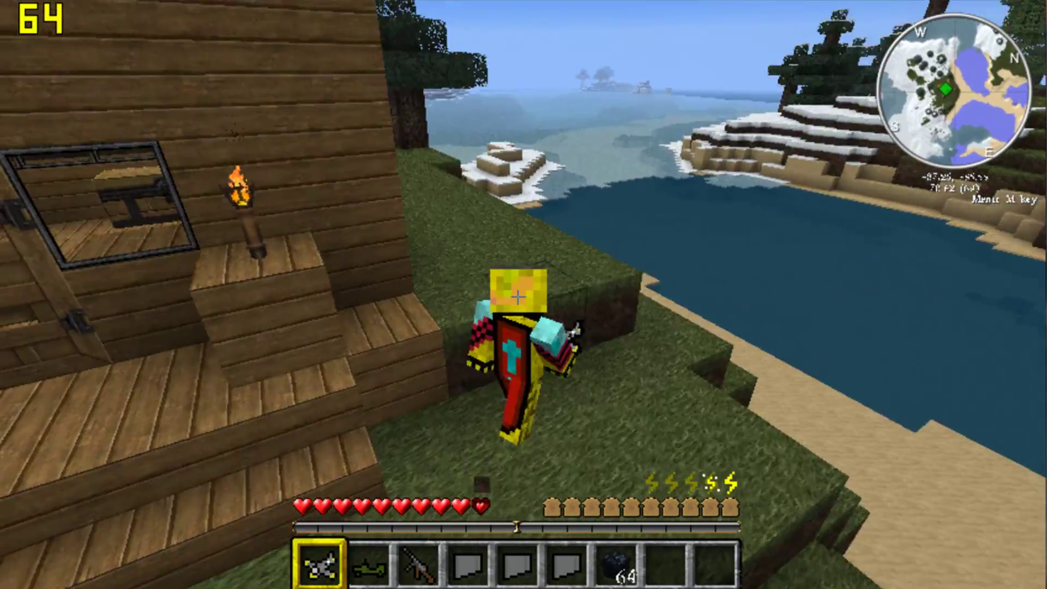
# Check the Grab and Sprint key bindings in the Controls settings and return to the game
pyautogui.press('Escape')
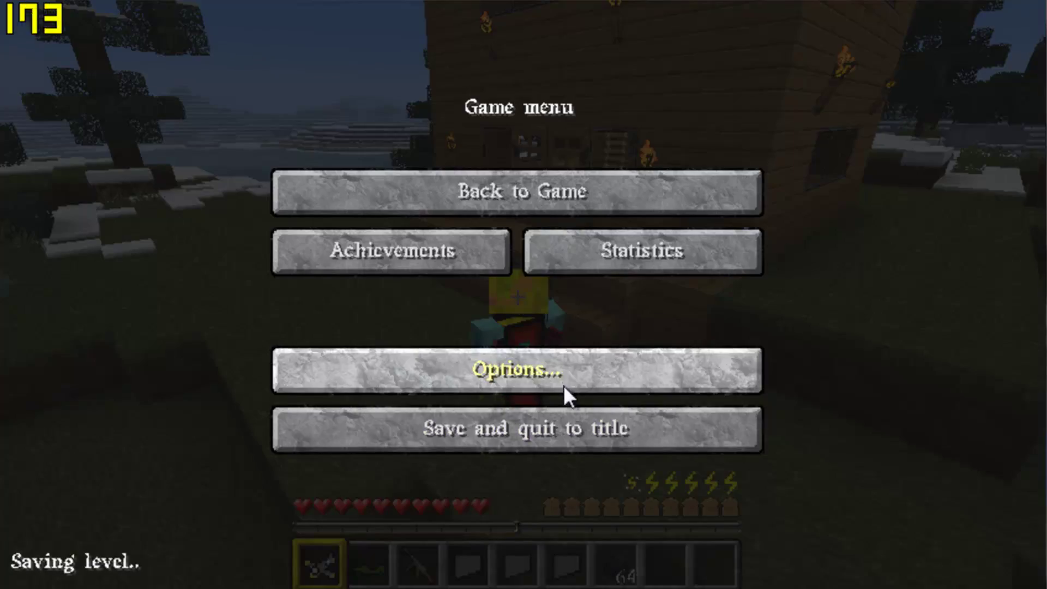
pyautogui.click(522, 373)
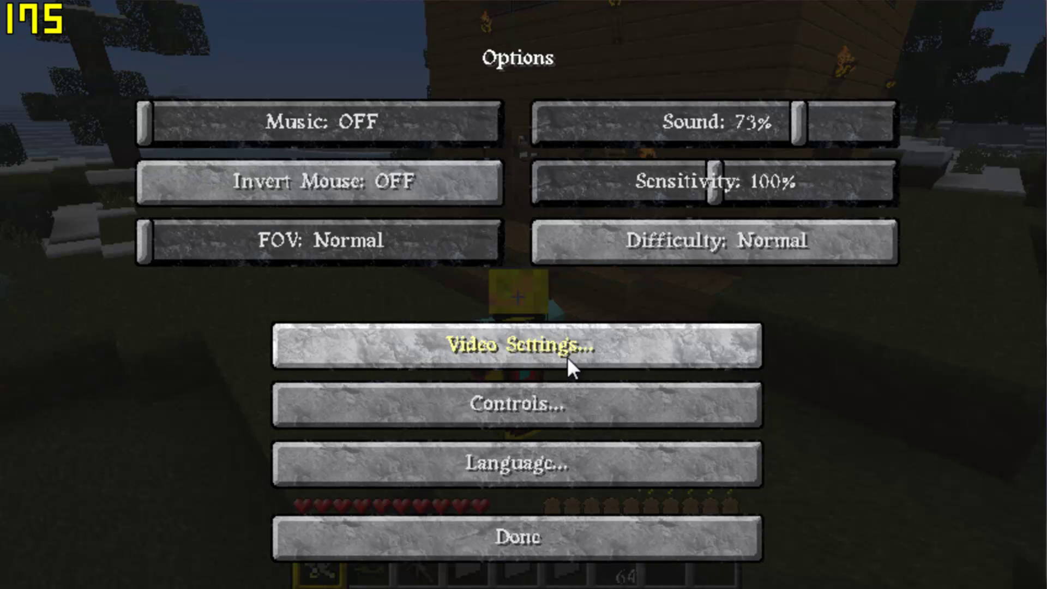
pyautogui.click(549, 421)
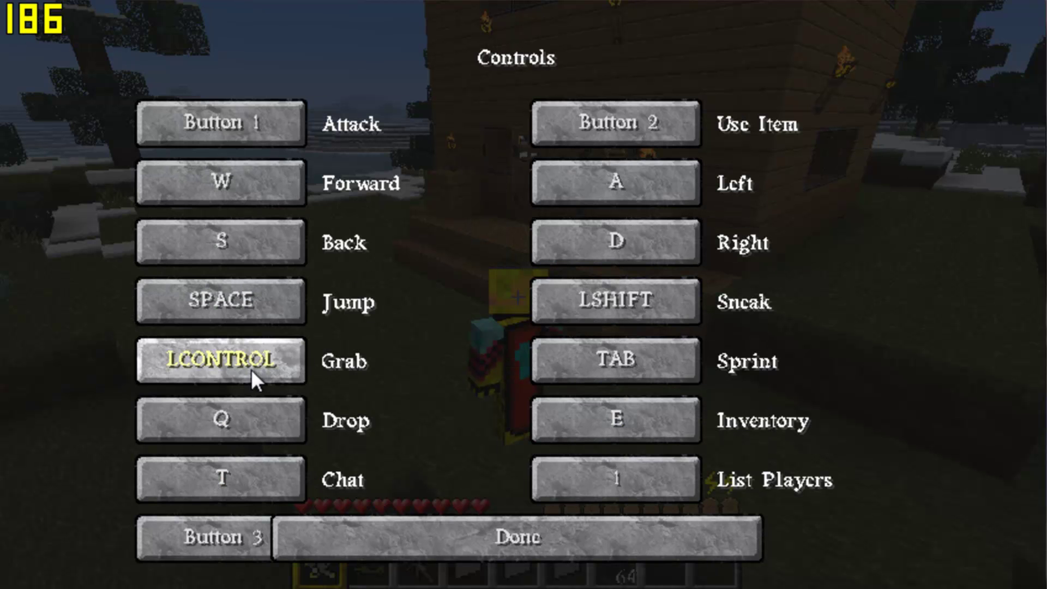
pyautogui.press('x')
pyautogui.click(445, 532)
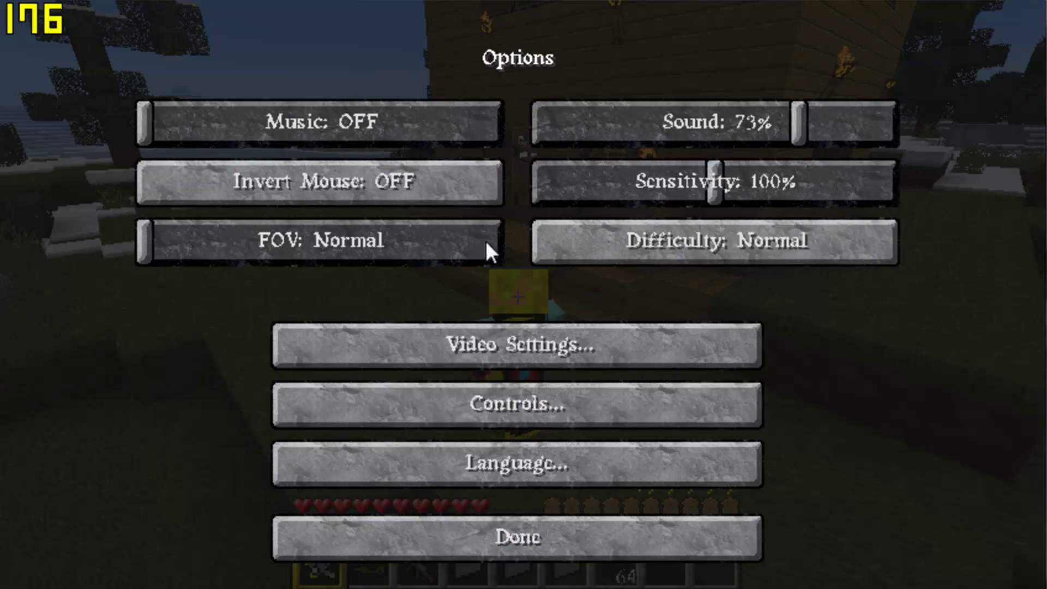
pyautogui.click(528, 529)
pyautogui.click(501, 193)
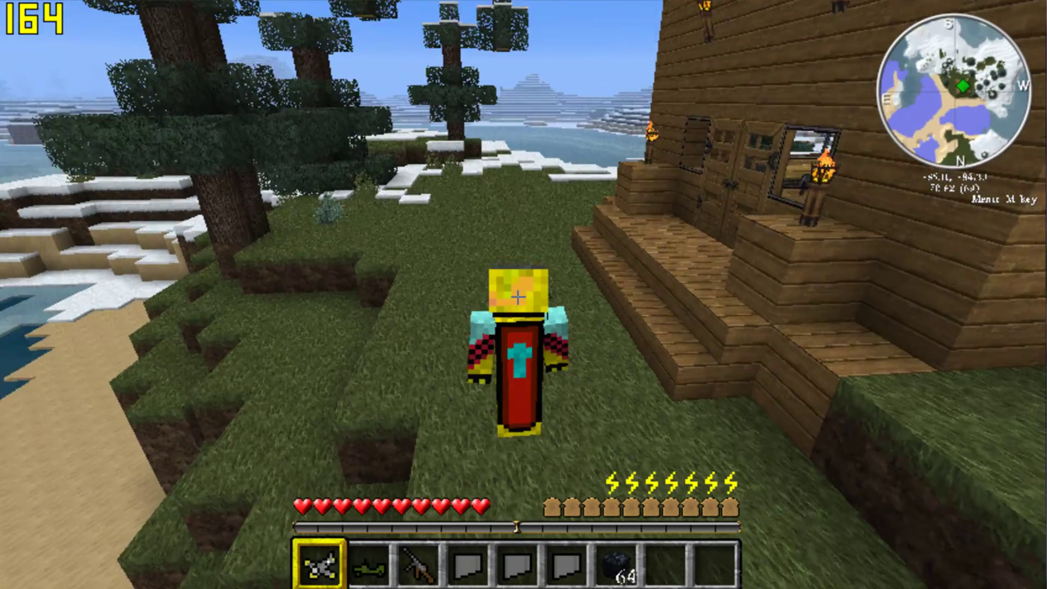
# Try out the Smart Moving running and jumping moves around the house and the tree by the water
pyautogui.press('w')
pyautogui.press('space')
pyautogui.press('w')
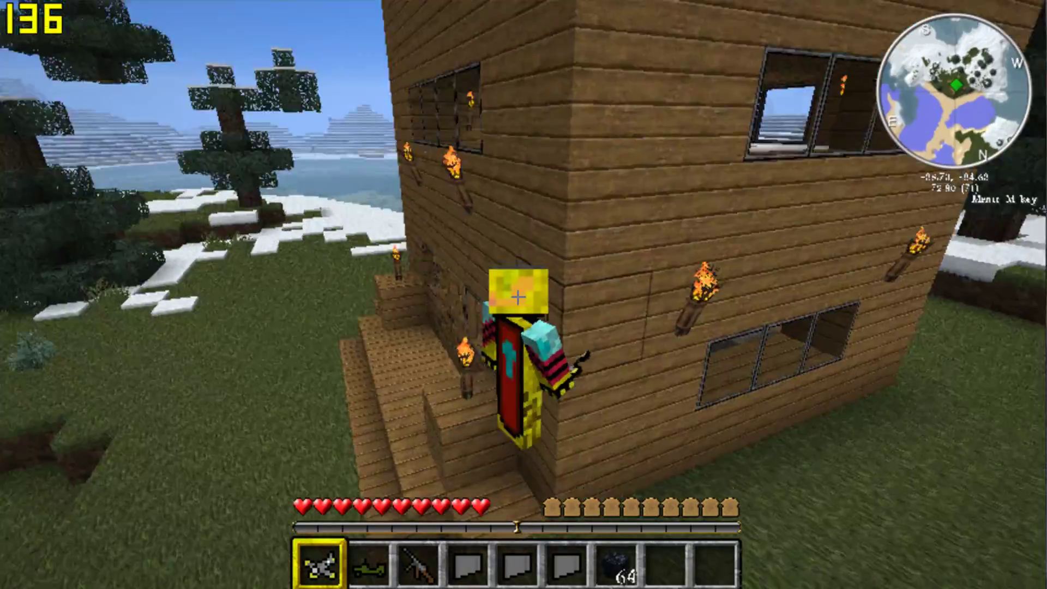
pyautogui.press('w')
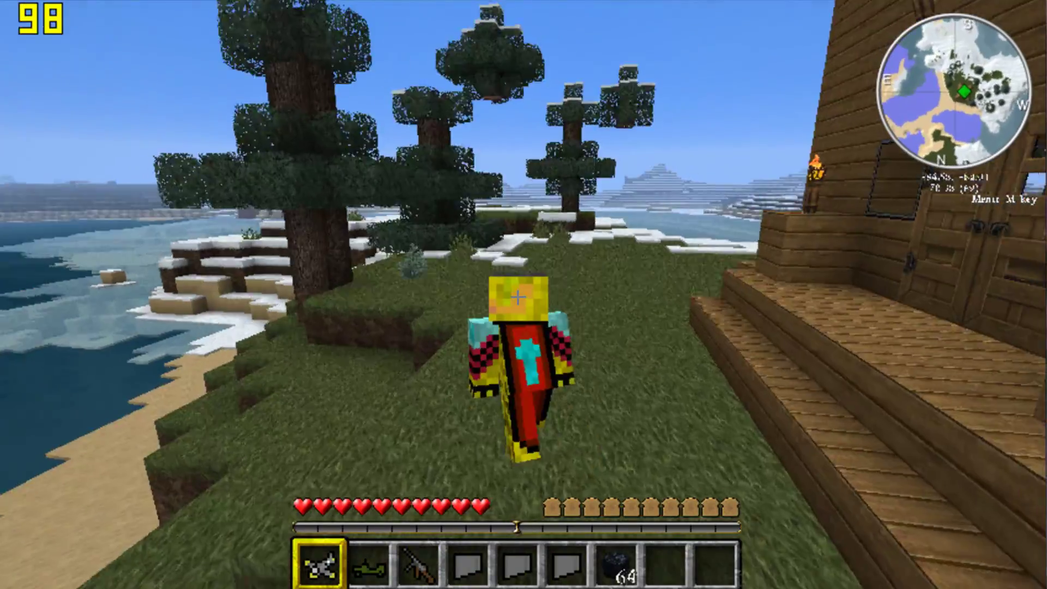
pyautogui.press('w')
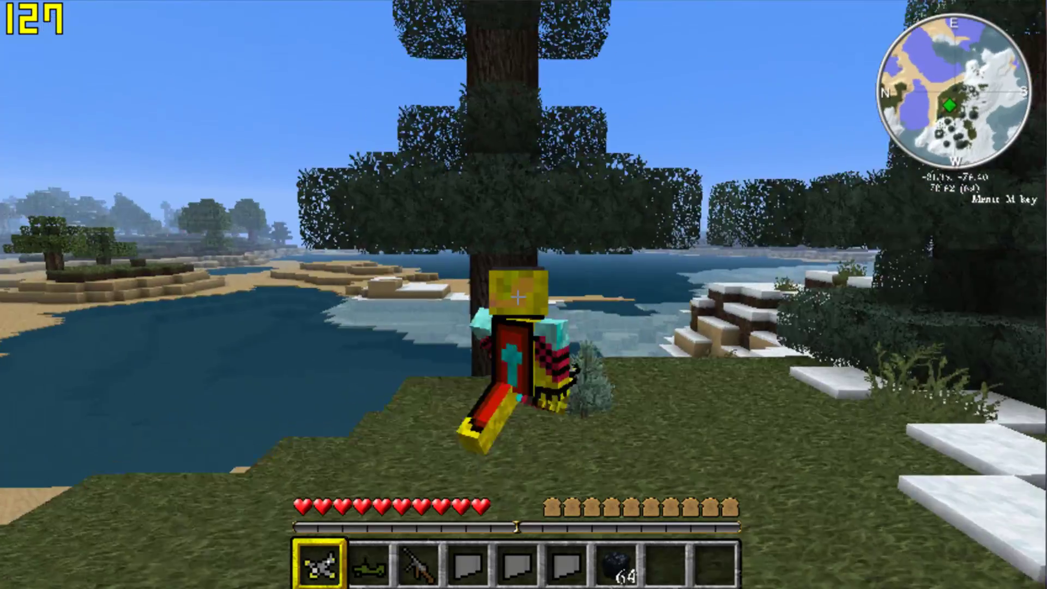
pyautogui.press('w')
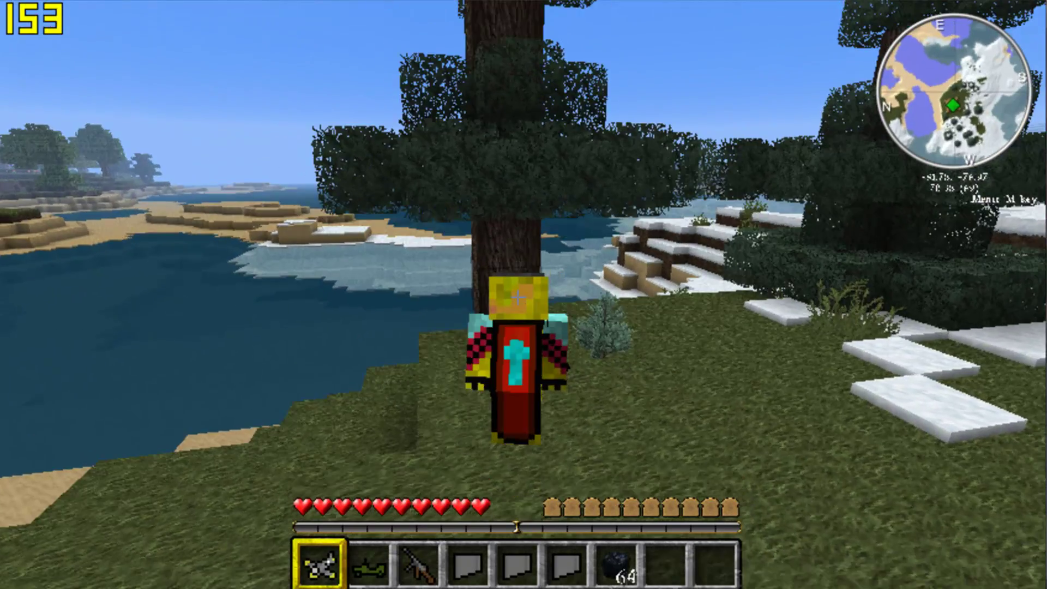
pyautogui.press('space')
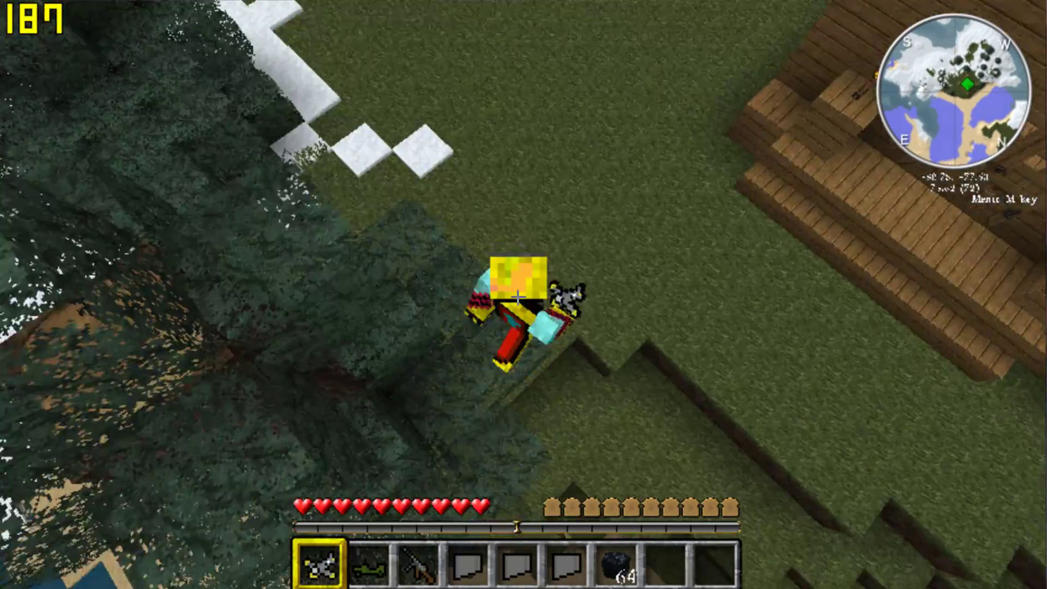
# Switch back to first-person view and place the green jeep on the grass near the house
pyautogui.press('3')
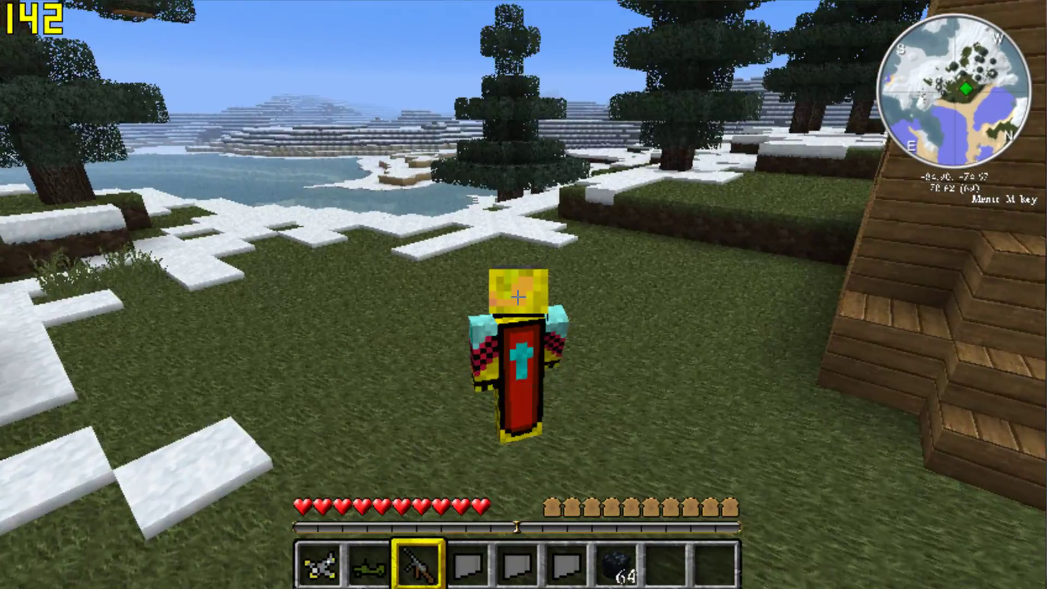
pyautogui.press('F5')
pyautogui.press('F5')
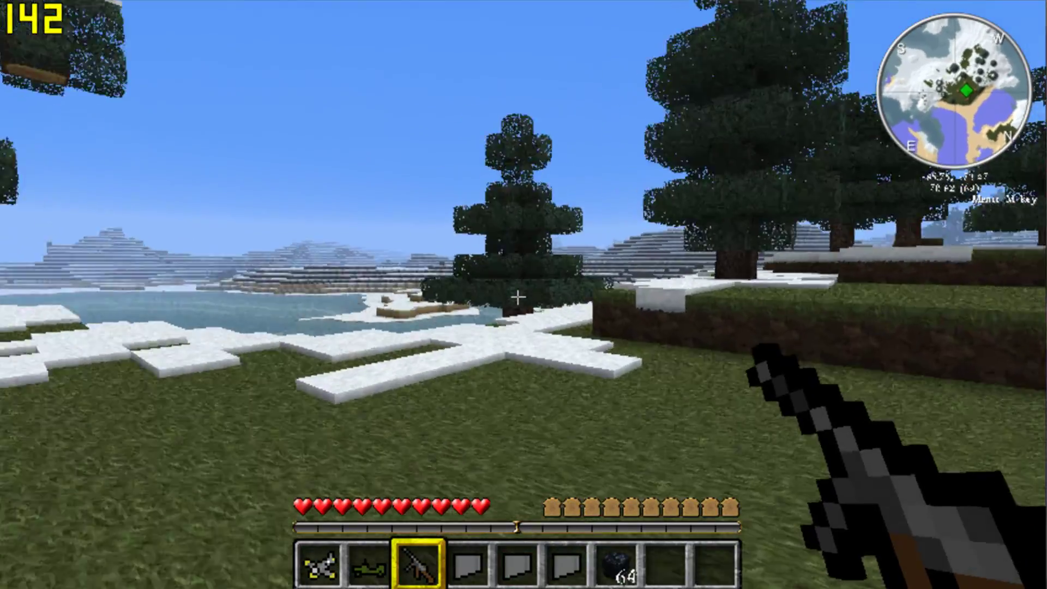
pyautogui.press('w')
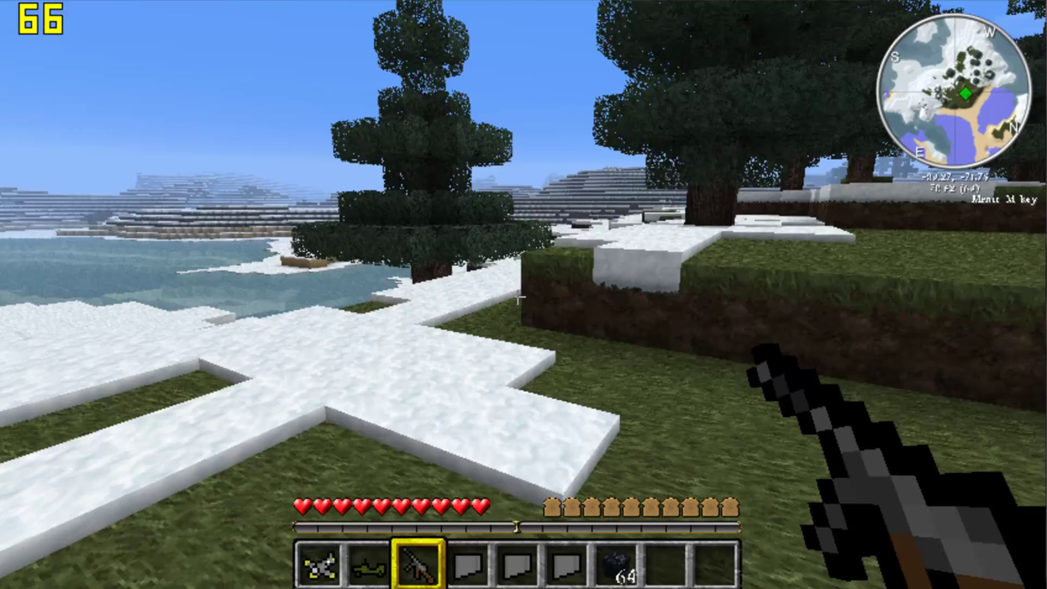
pyautogui.scroll(1, 518, 297)
pyautogui.rightClick(518, 297)
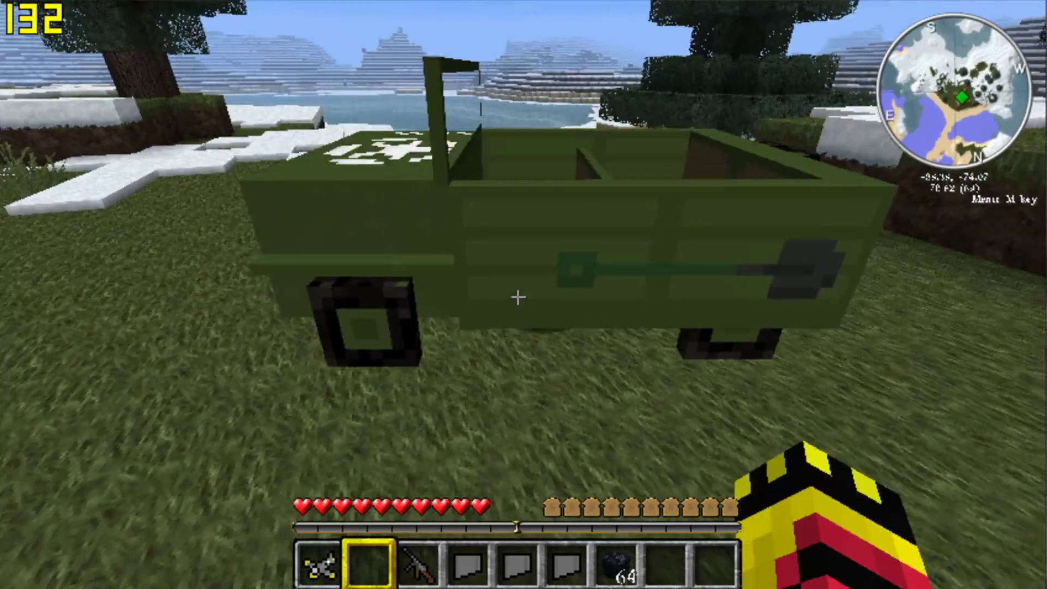
# Back away from the jeep and place the plane on the open grass beside it
pyautogui.press('s')
pyautogui.press('w')
pyautogui.scroll(1, 518, 297)
pyautogui.press('s')
pyautogui.press('w')
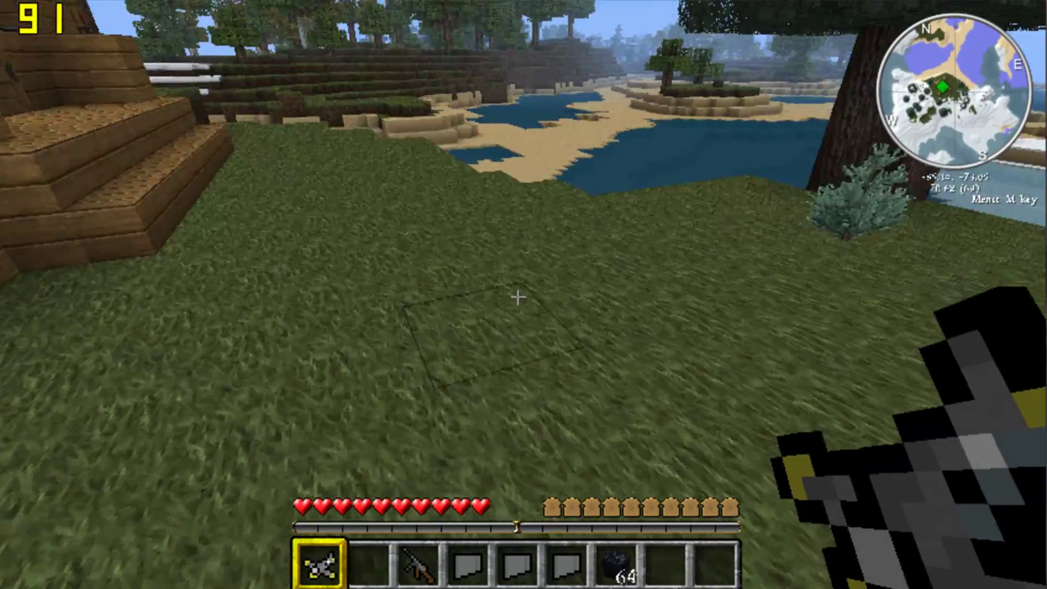
pyautogui.rightClick(518, 297)
# Take the coal in hand and get into the jeep
pyautogui.press('s')
pyautogui.press('w')
pyautogui.scroll(-5, 518, 298)
pyautogui.scroll(-1, 518, 298)
pyautogui.press('w')
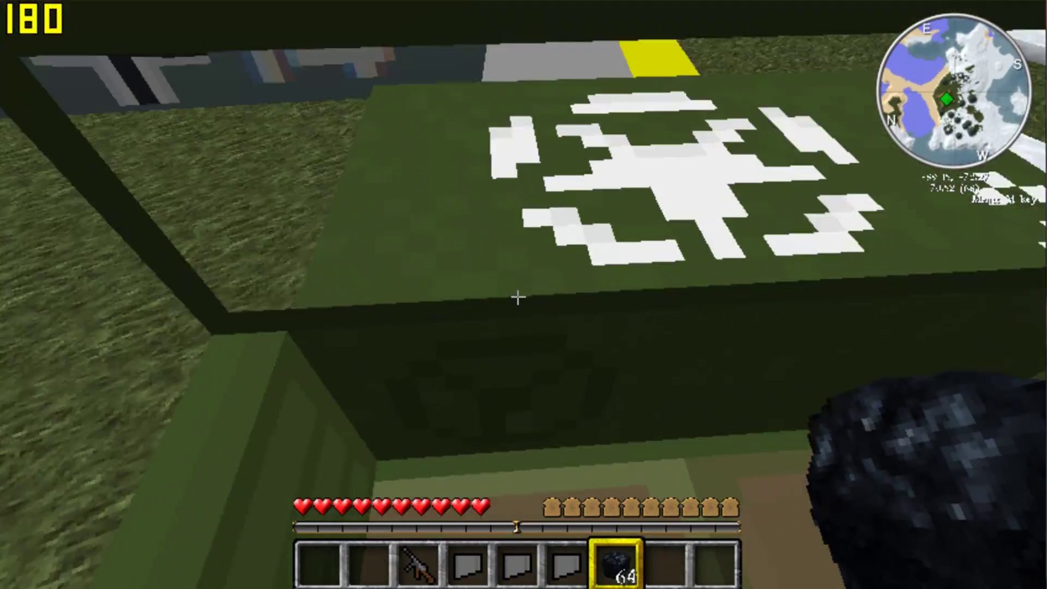
pyautogui.rightClick(517, 298)
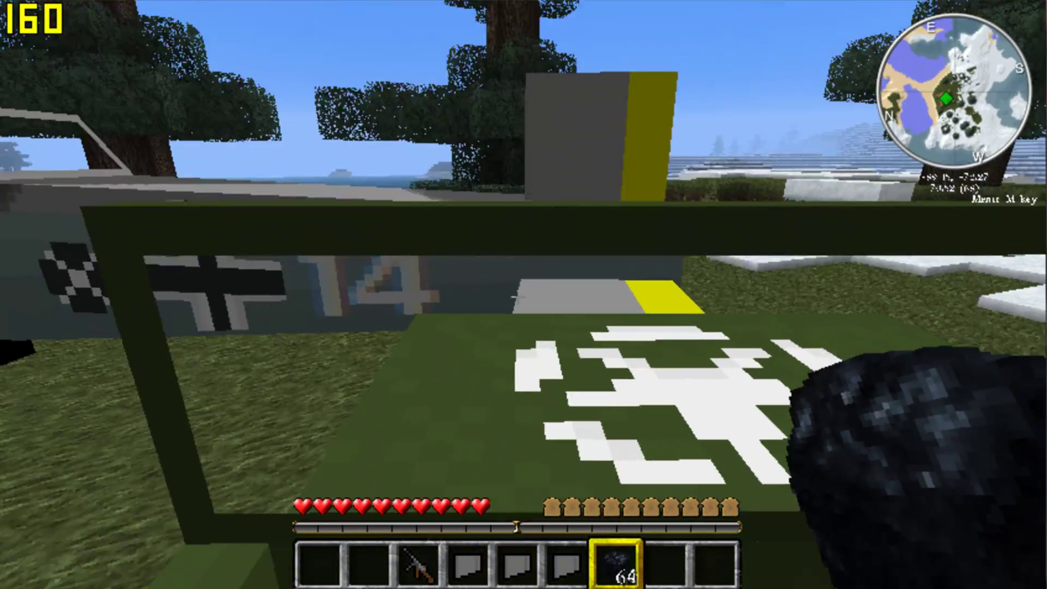
# Load some coal into the fuel slot of Willy's Jeep and put the remaining 58 back in the hotbar
pyautogui.press('r')
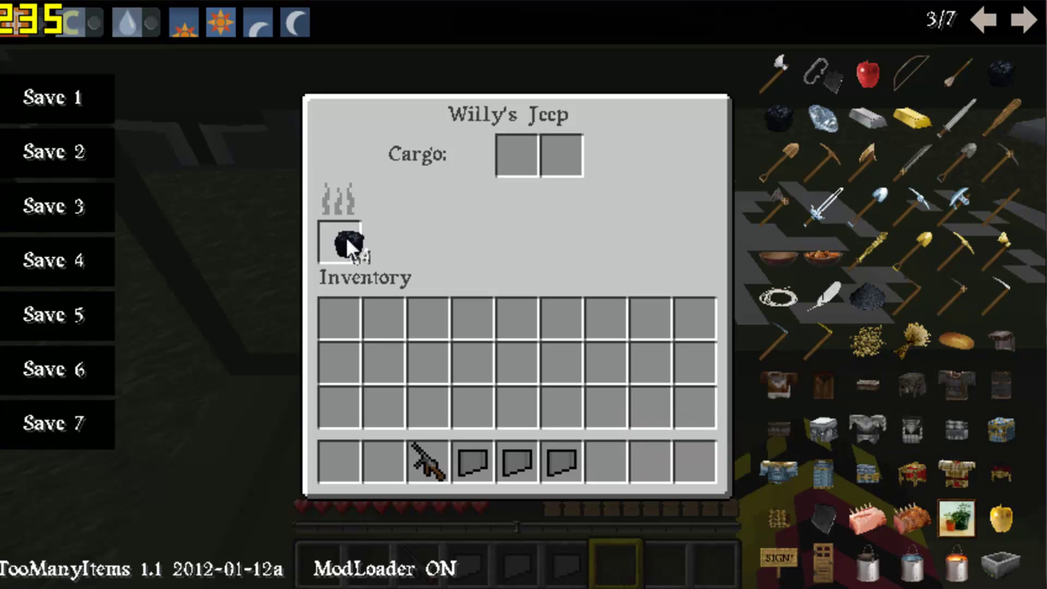
pyautogui.rightClick(337, 228)
pyautogui.click(614, 454)
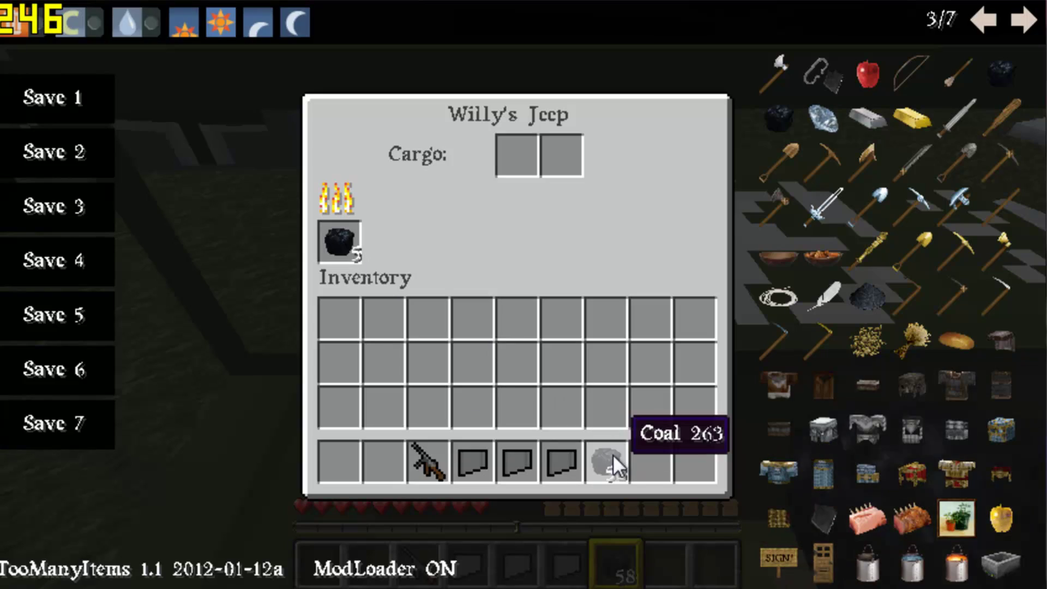
pyautogui.press('Escape')
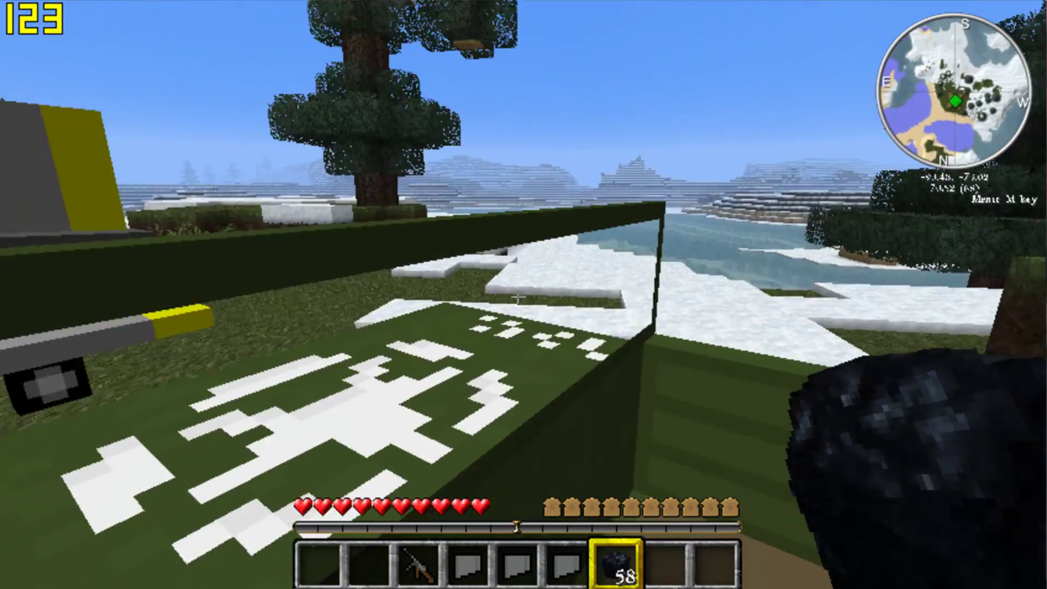
# Drive the jeep around the snow and grass near the house, switching to third-person view
pyautogui.press('w')
pyautogui.press('d')
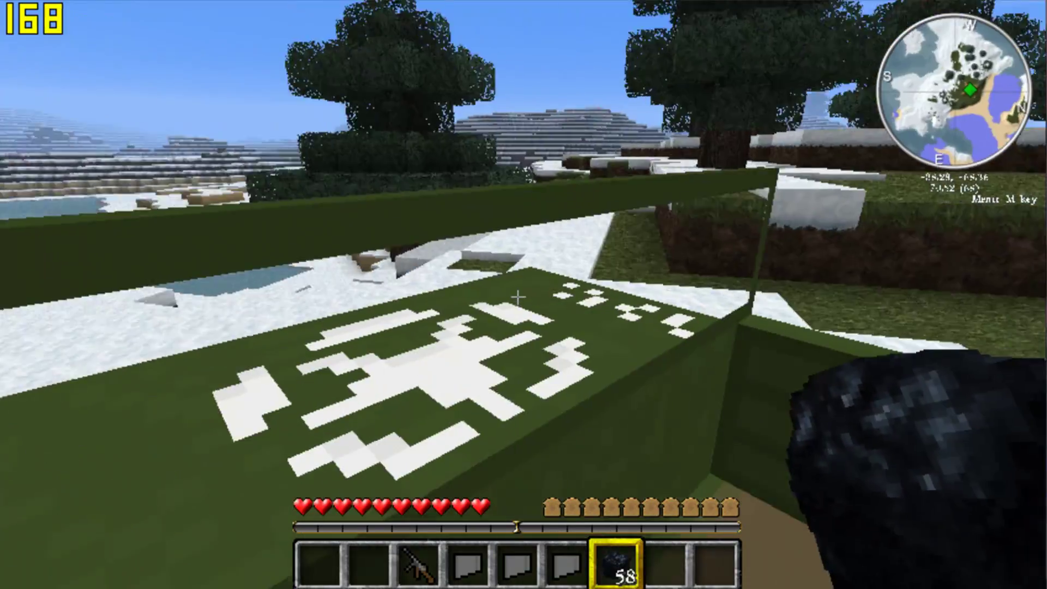
pyautogui.press('w')
pyautogui.press('a')
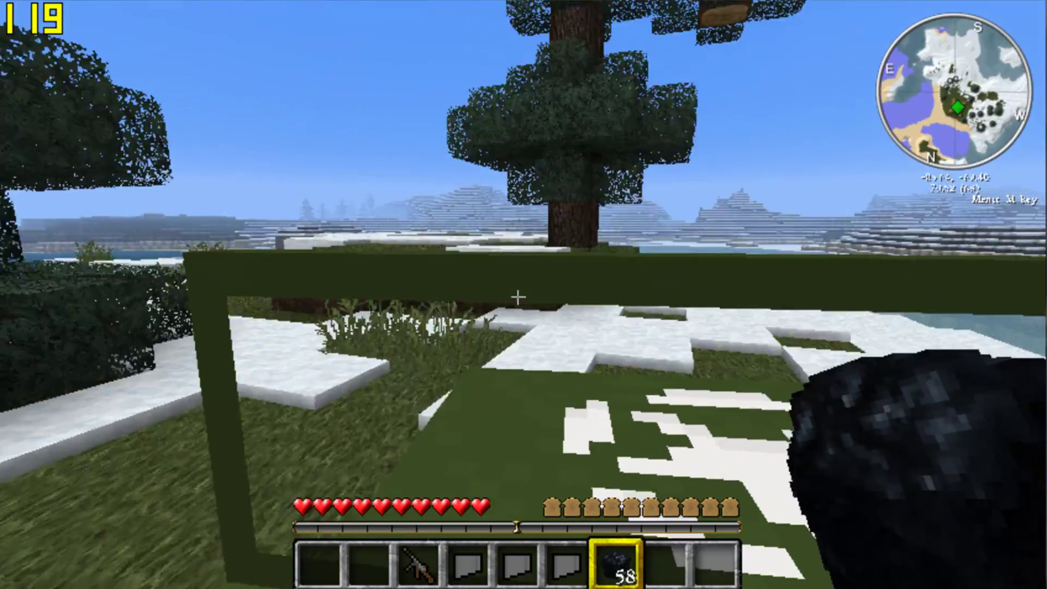
pyautogui.press('a')
pyautogui.press('F5')
pyautogui.press('w')
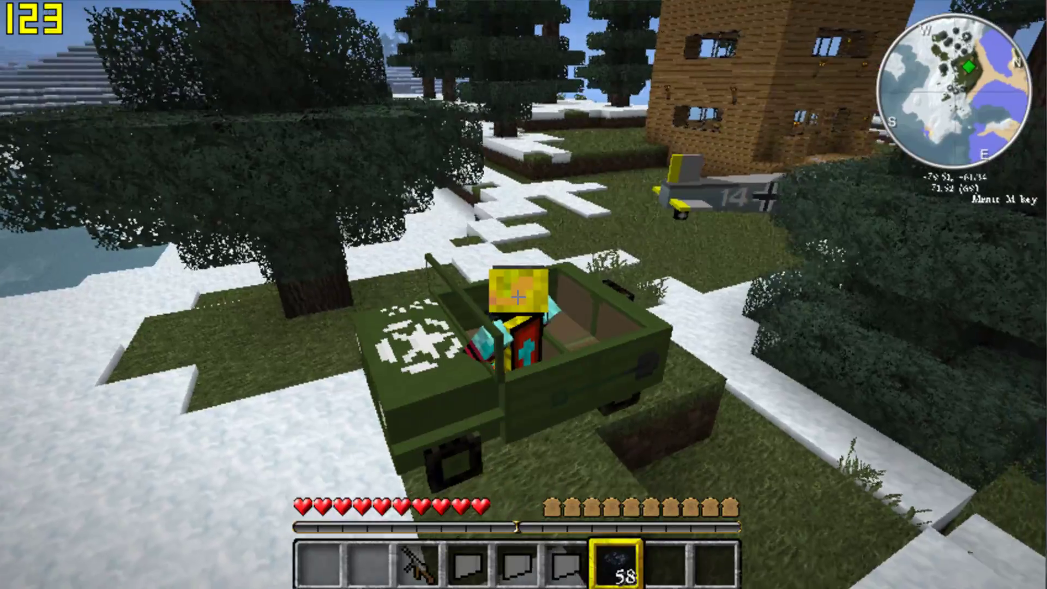
# Get out of the jeep and run back to the parked plane by the house
pyautogui.press('Escape')
pyautogui.press('Escape')
pyautogui.press('e')
pyautogui.press('e')
pyautogui.press('shift')
pyautogui.press('w')
pyautogui.press('w')
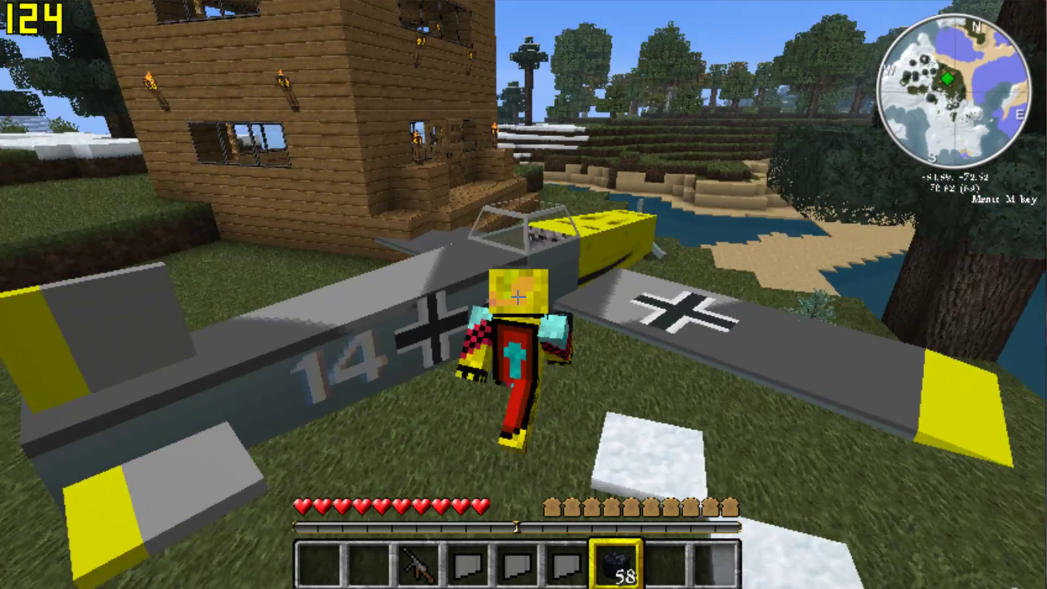
# Get into the BF109 and load the stack of 58 coal into its fuel slot
pyautogui.rightClick(518, 297)
pyautogui.press('e')
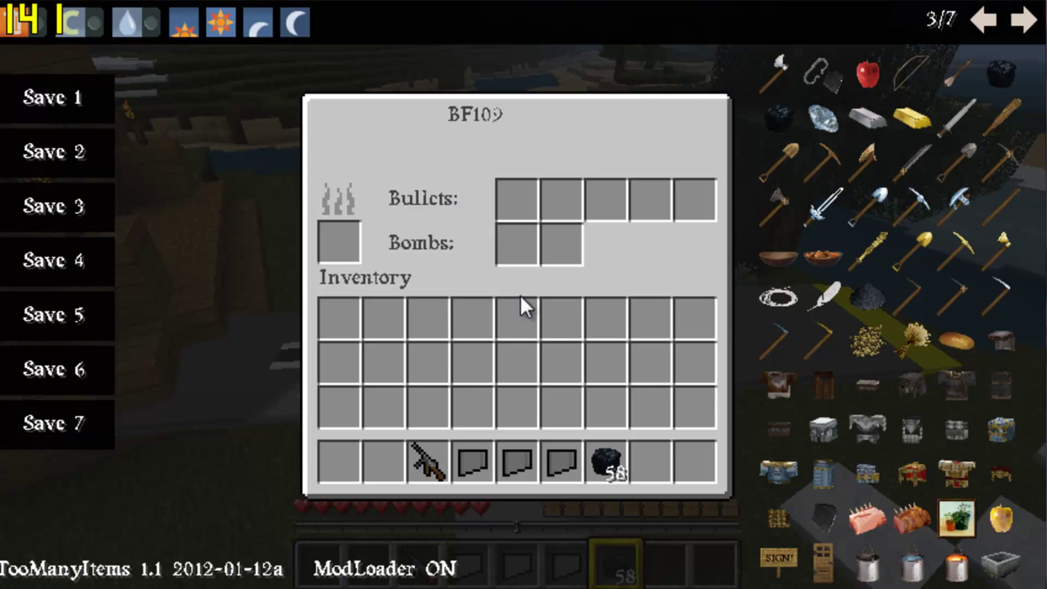
pyautogui.click(335, 244)
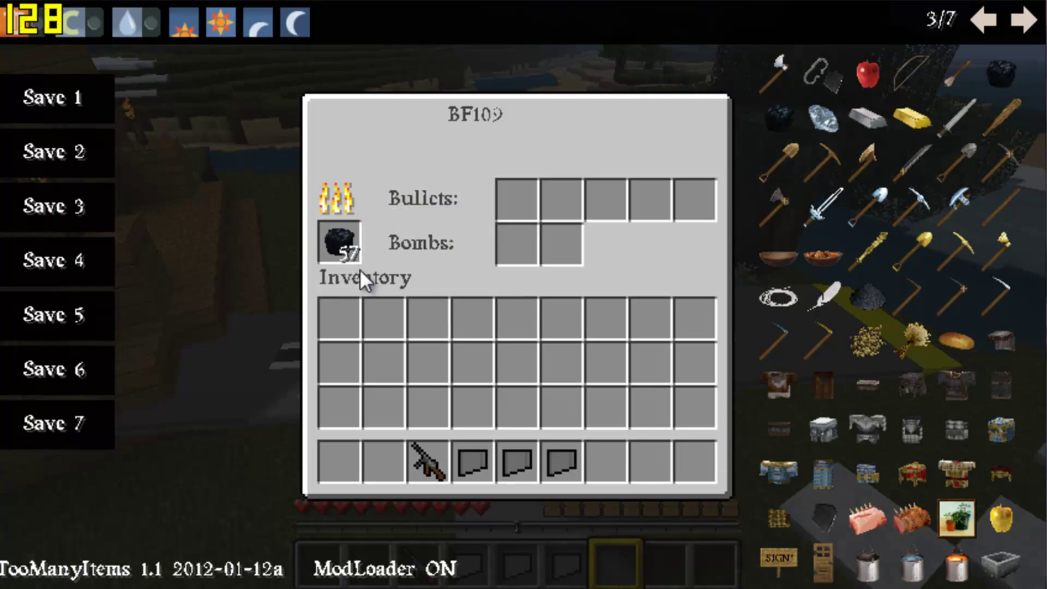
pyautogui.press('e')
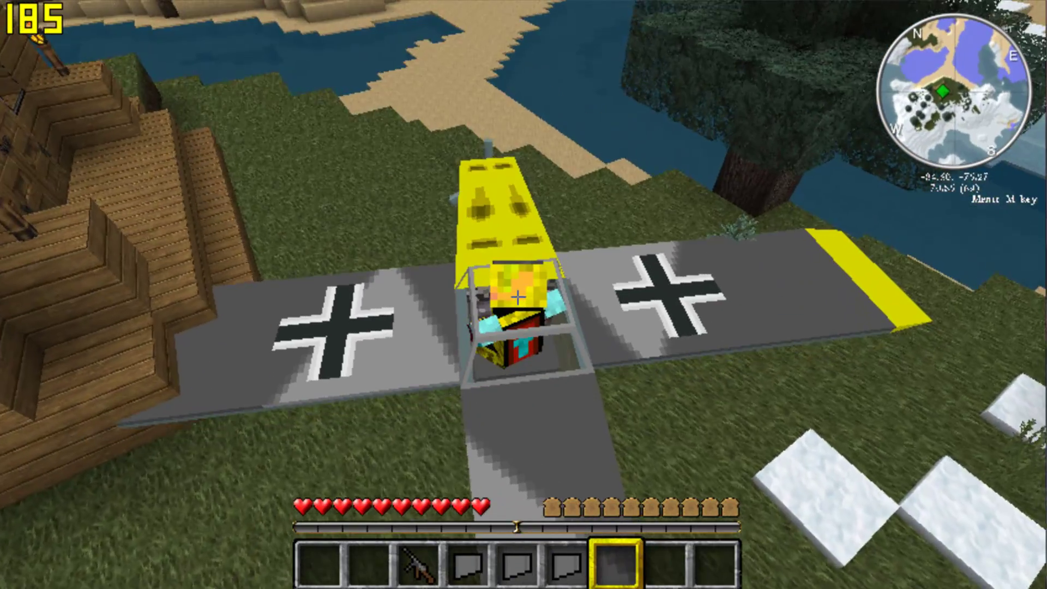
# Take off in the BF109 and fly it out over the water and snow, away from the house
pyautogui.press('w')
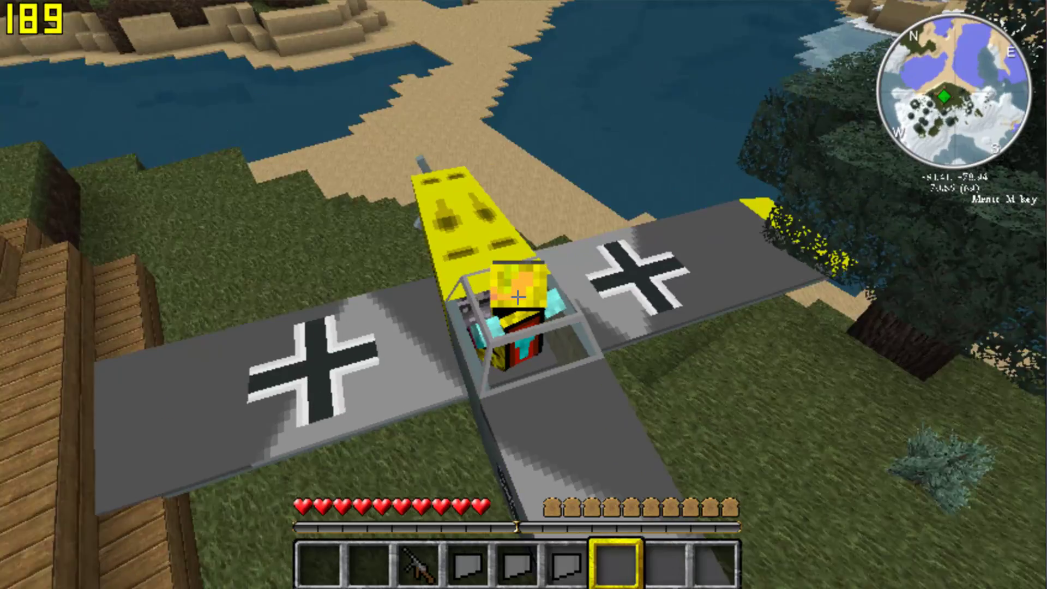
pyautogui.press('Escape')
pyautogui.click(497, 382)
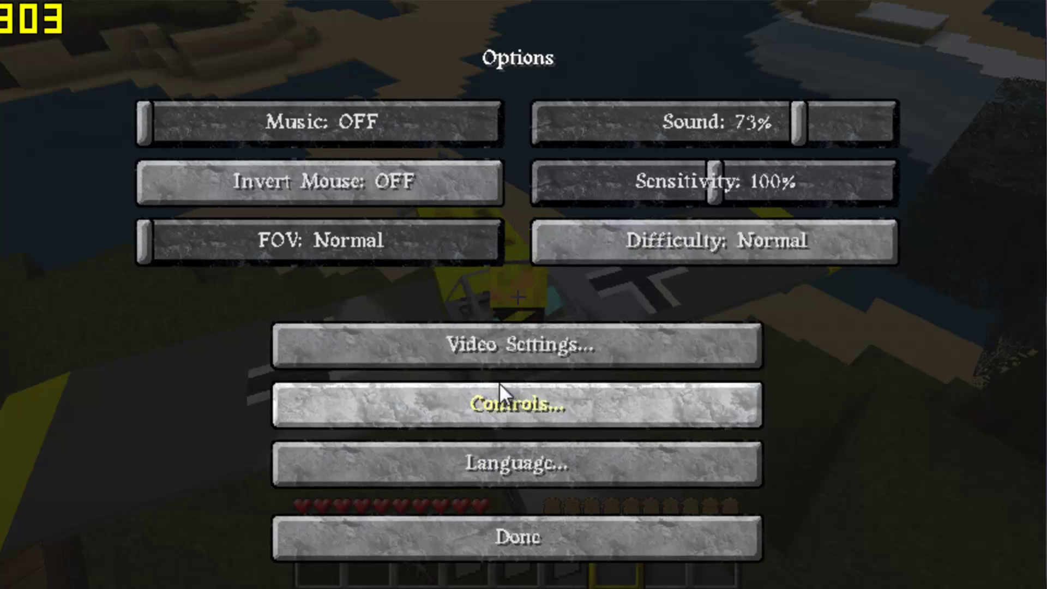
pyautogui.click(593, 539)
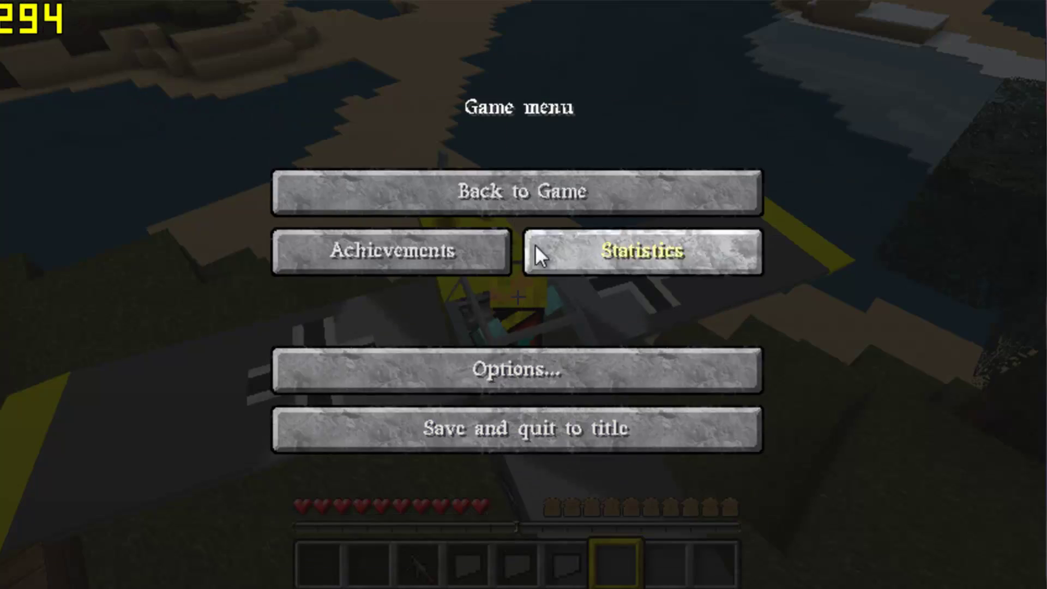
pyautogui.press('Escape')
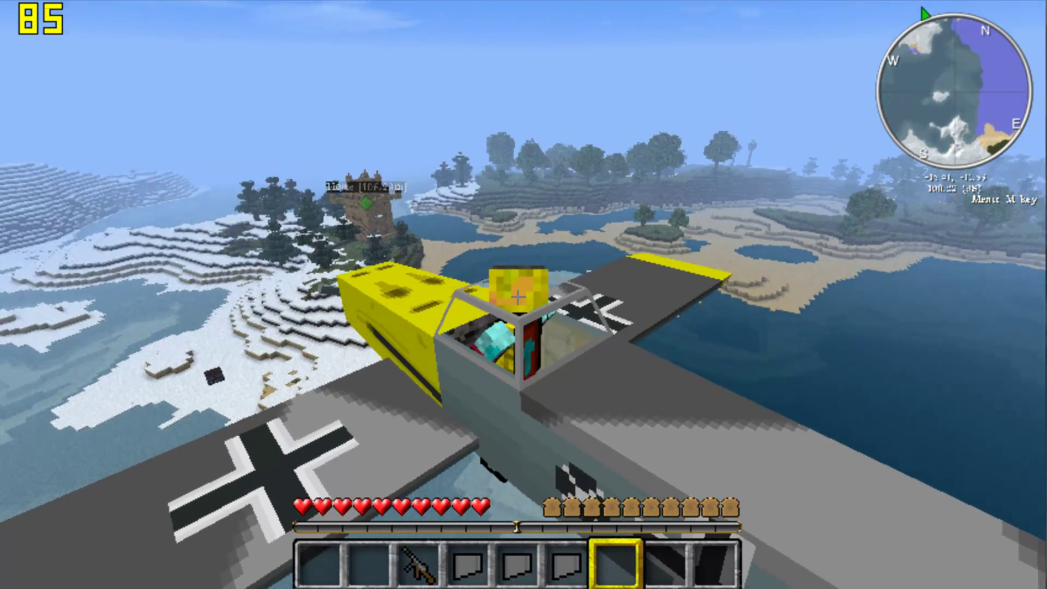
# Look through Rei's Minimap options and its Overworld waypoint list, and return to the flight
pyautogui.press('m')
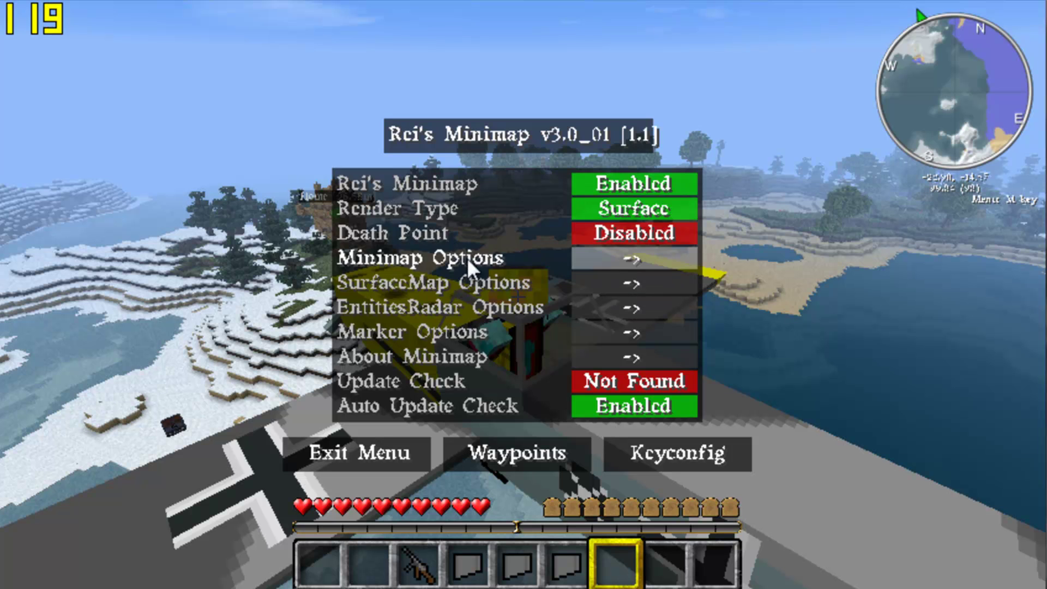
pyautogui.click(637, 258)
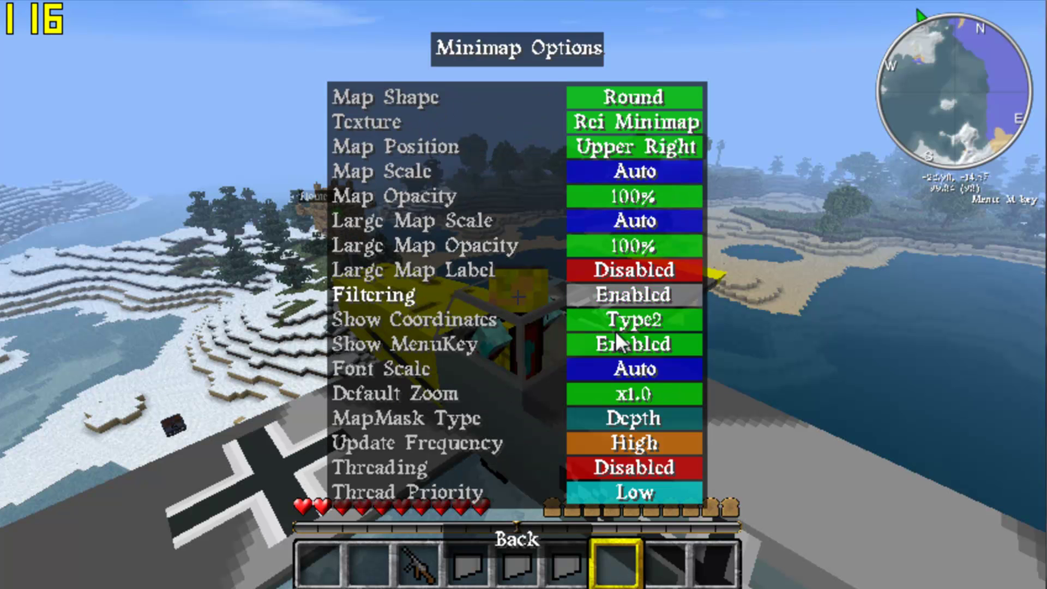
pyautogui.click(517, 535)
pyautogui.click(536, 453)
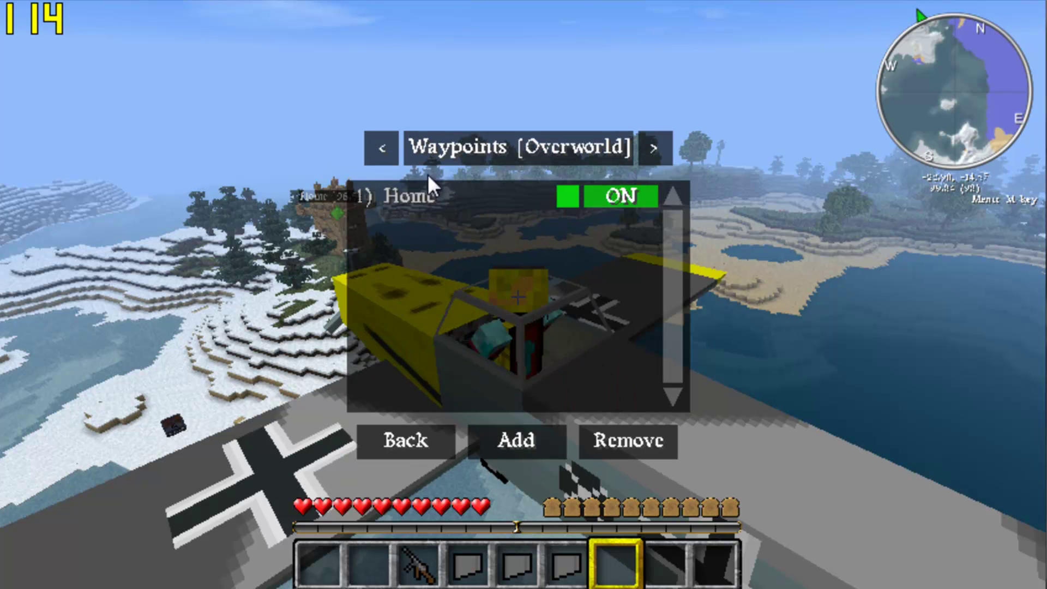
pyautogui.click(425, 439)
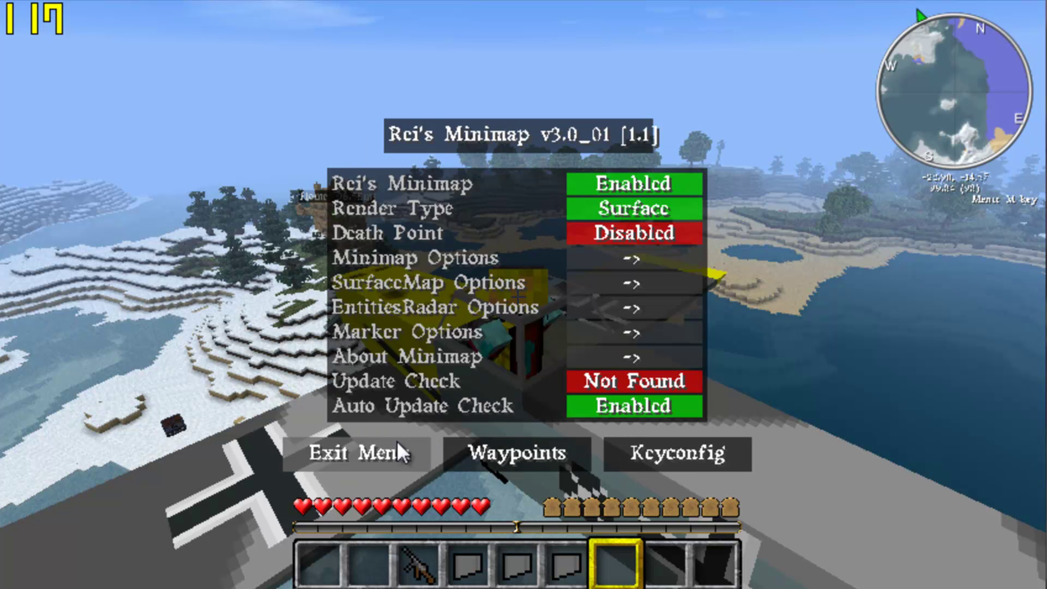
pyautogui.click(357, 453)
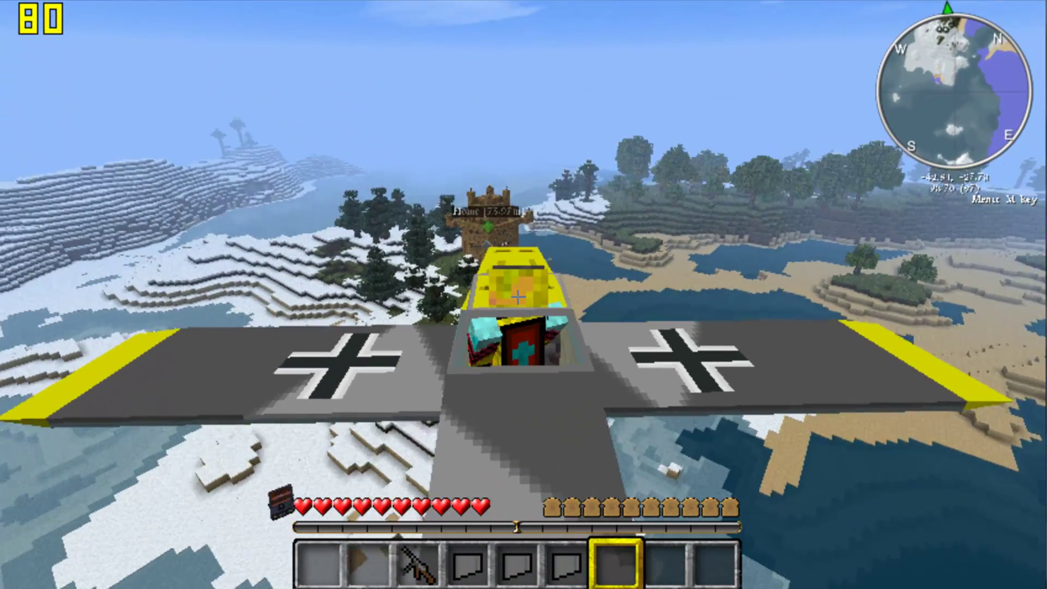